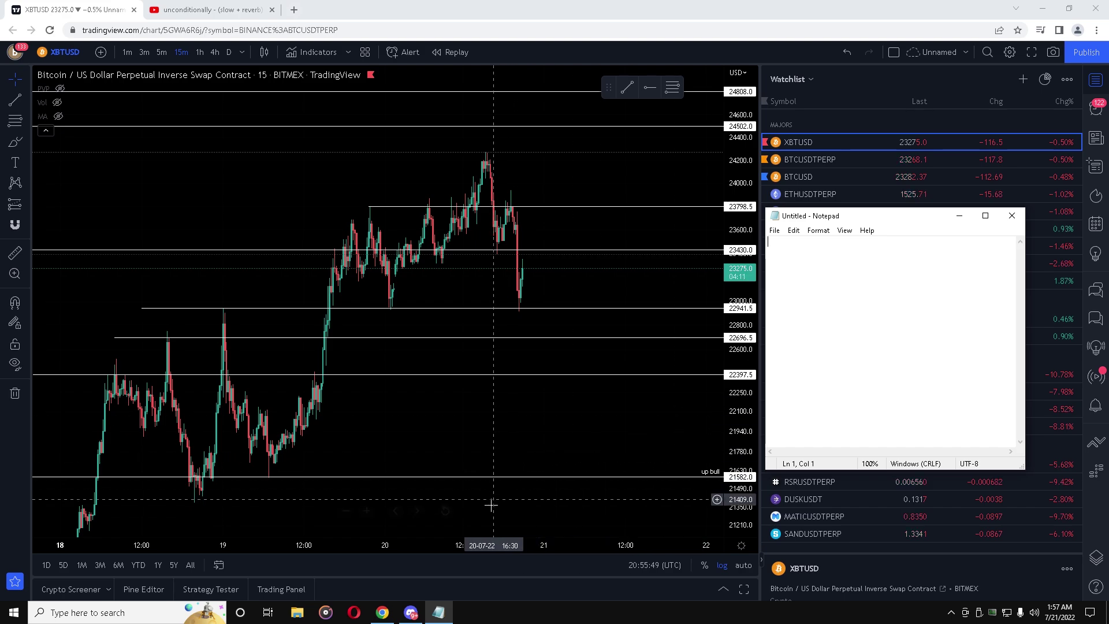
- Bring the BitMEX XBTUSD 15-minute chart in front of Notepad and nudge it slightly
mouse_move(386, 620)
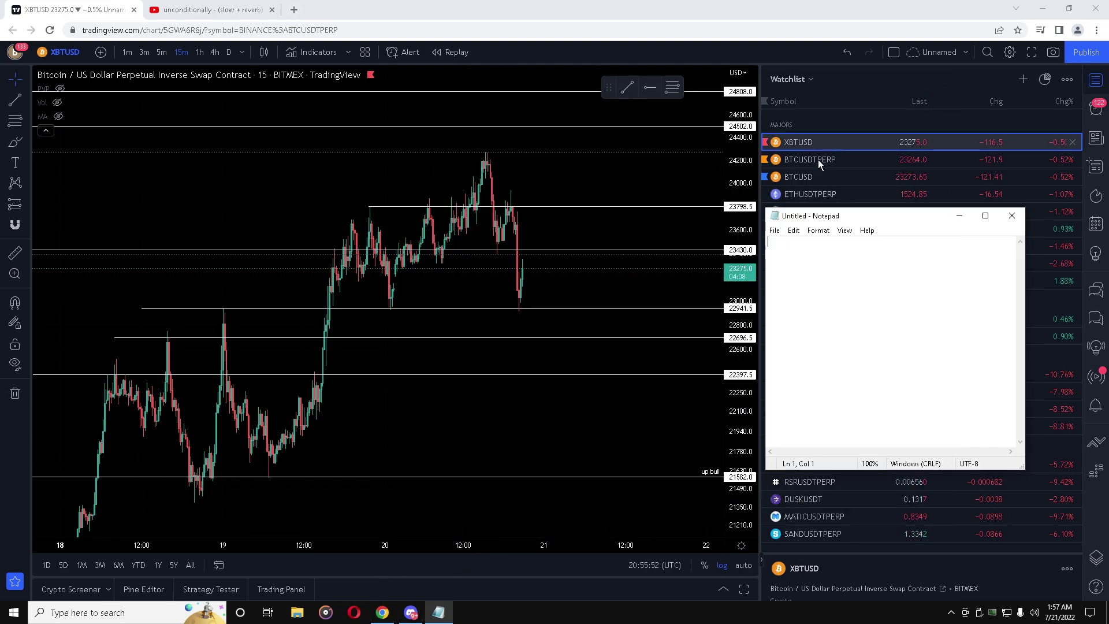
left_click(383, 611)
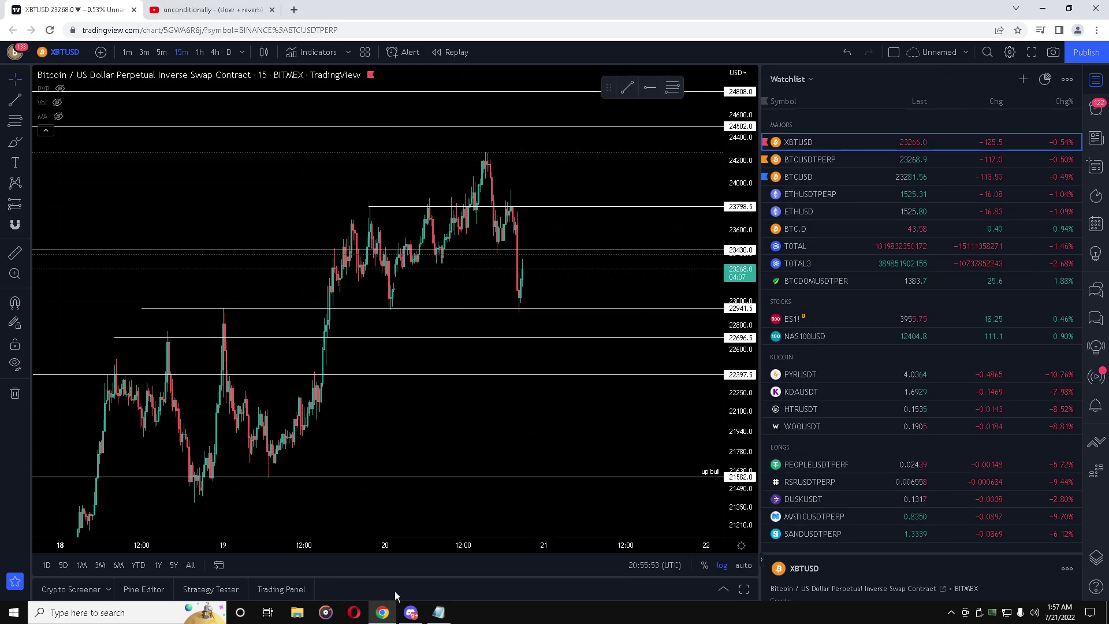
left_click_drag(545, 429, 550, 439)
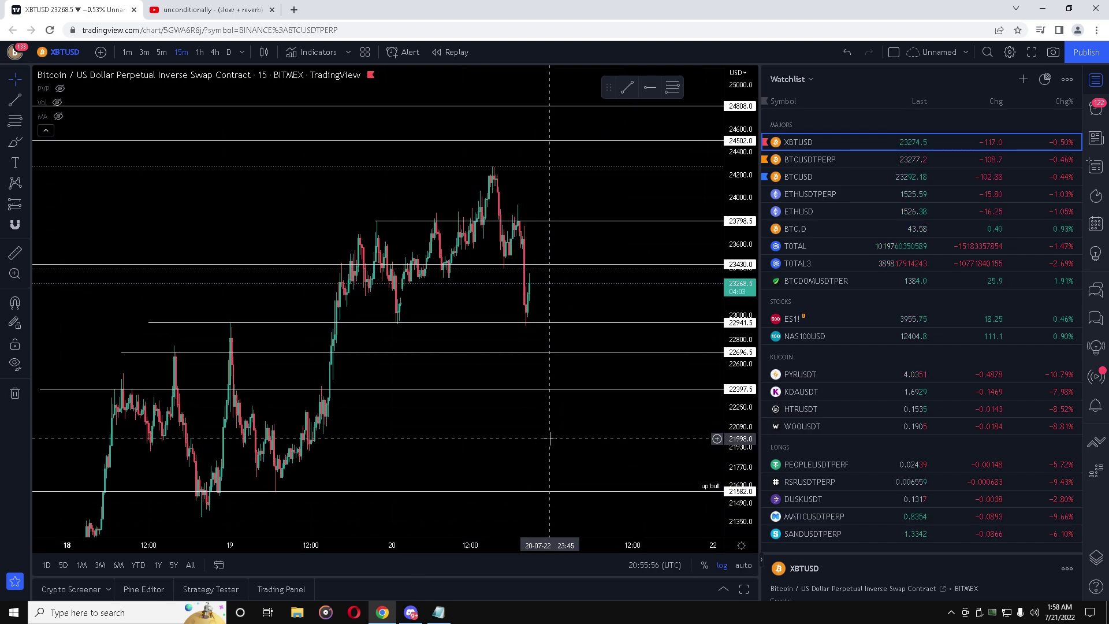
- Show WOOUSDT on the 4h timeframe zoomed out to May–August, then switch to Discord
left_click(838, 428)
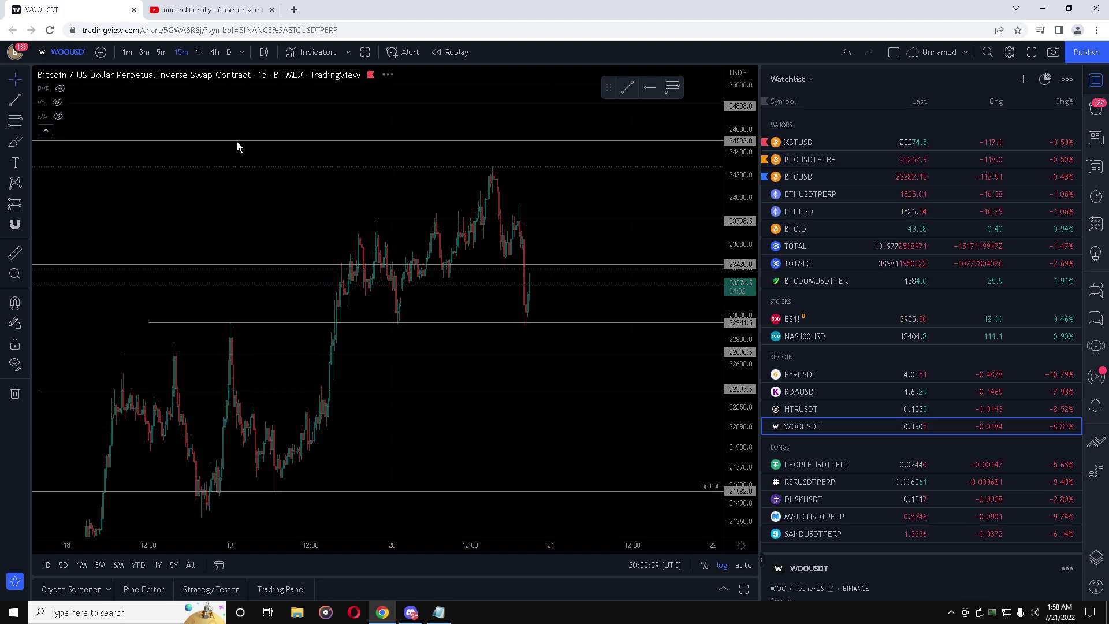
left_click(214, 52)
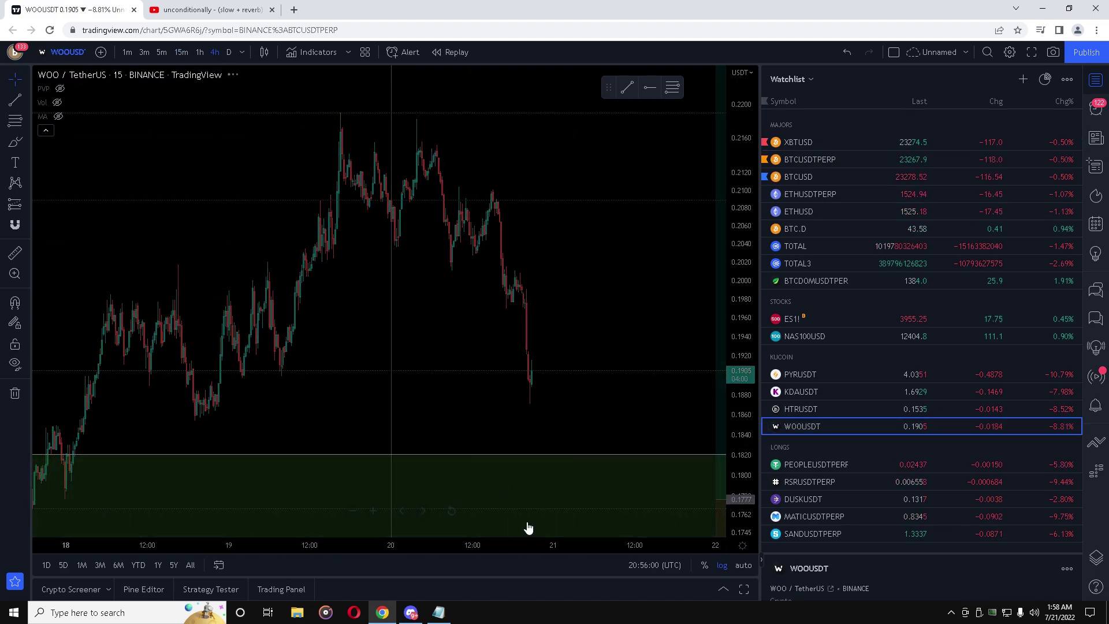
scroll(638, 506, "down", 5)
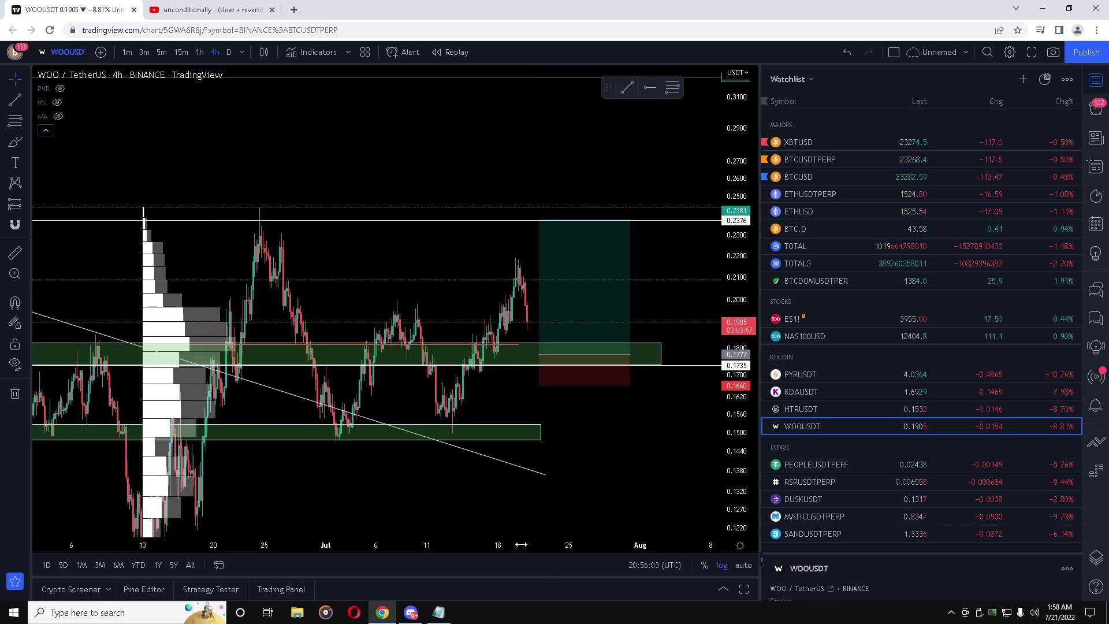
scroll(638, 506, "right", 2)
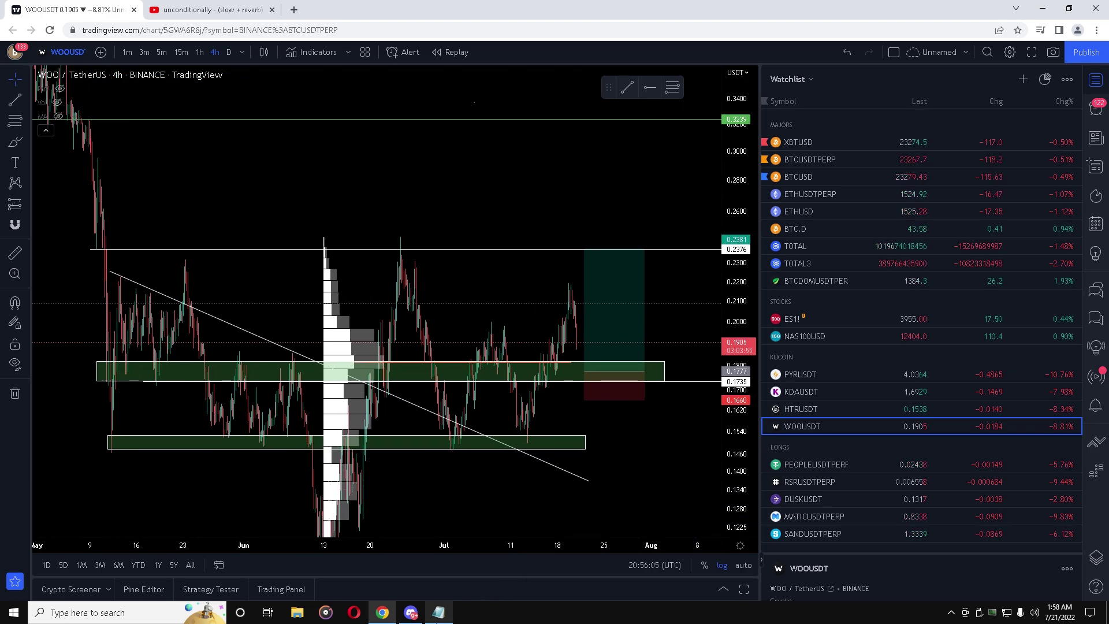
left_click(439, 615)
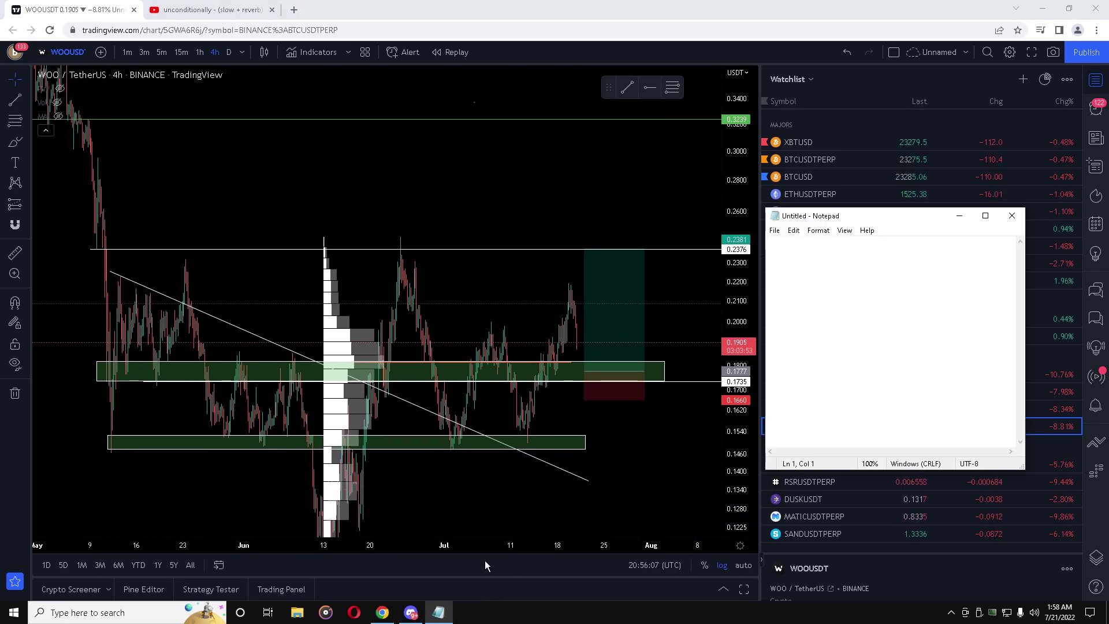
left_click(412, 613)
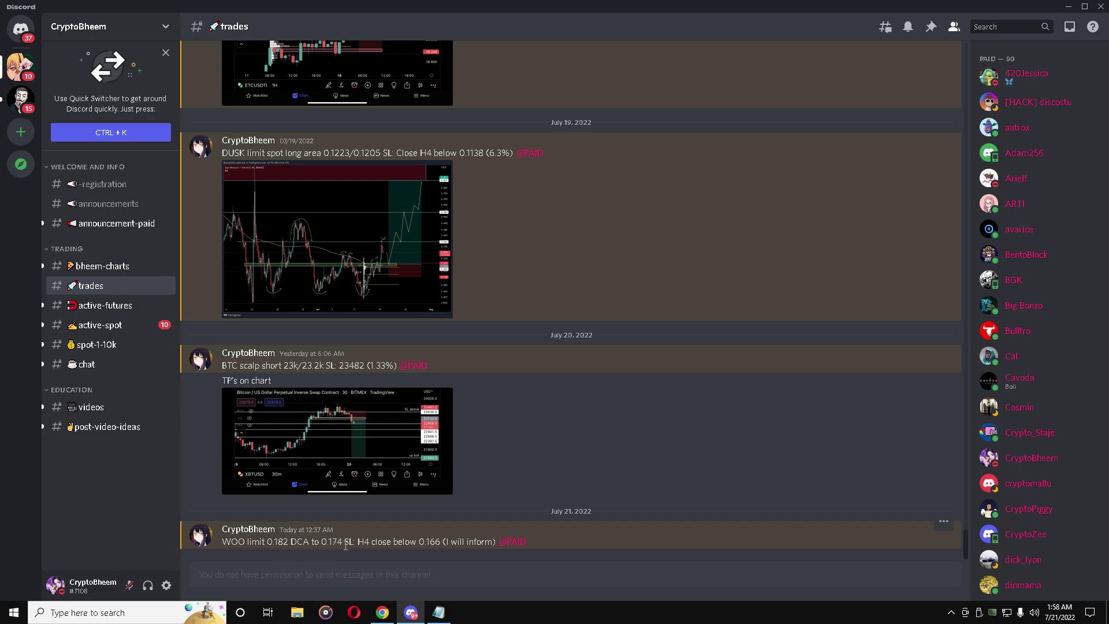
- Compare the WOO call (limit 0.182, DCA 0.174, stop below 0.166) against the chart
left_click(398, 615)
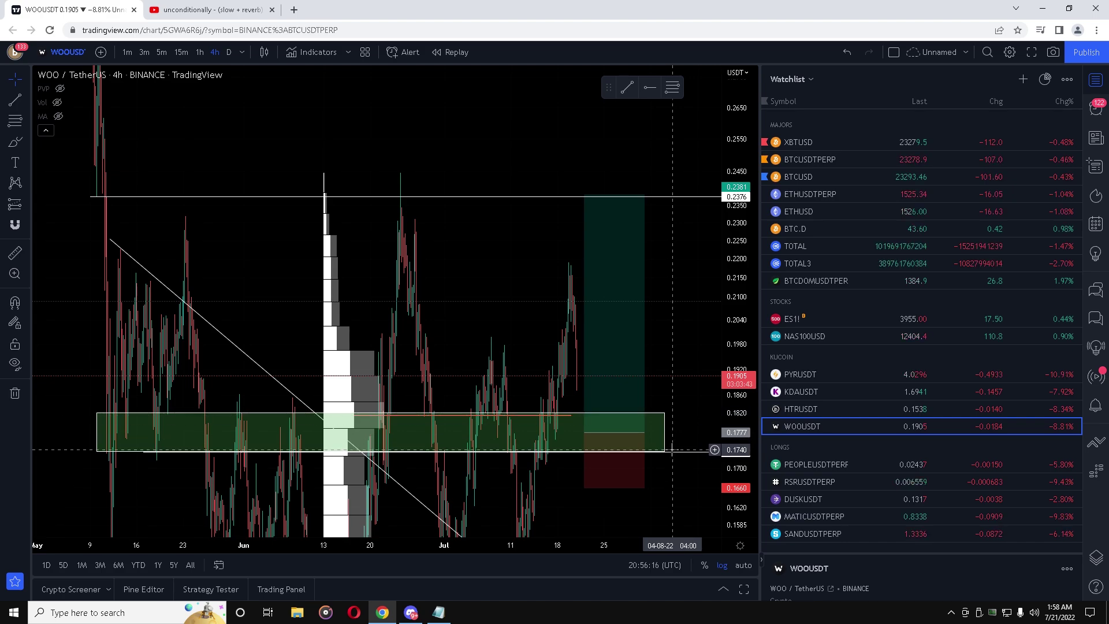
left_click(411, 612)
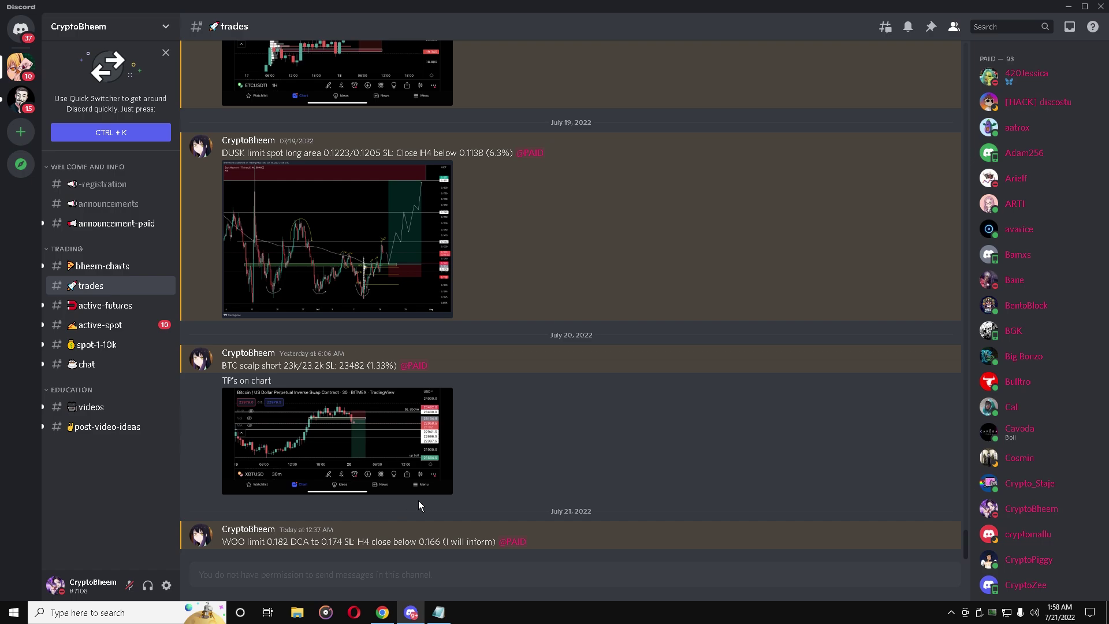
left_click(438, 613)
- Stretch the WOOUSDT price scale so the DCA zone appears larger
left_click(393, 617)
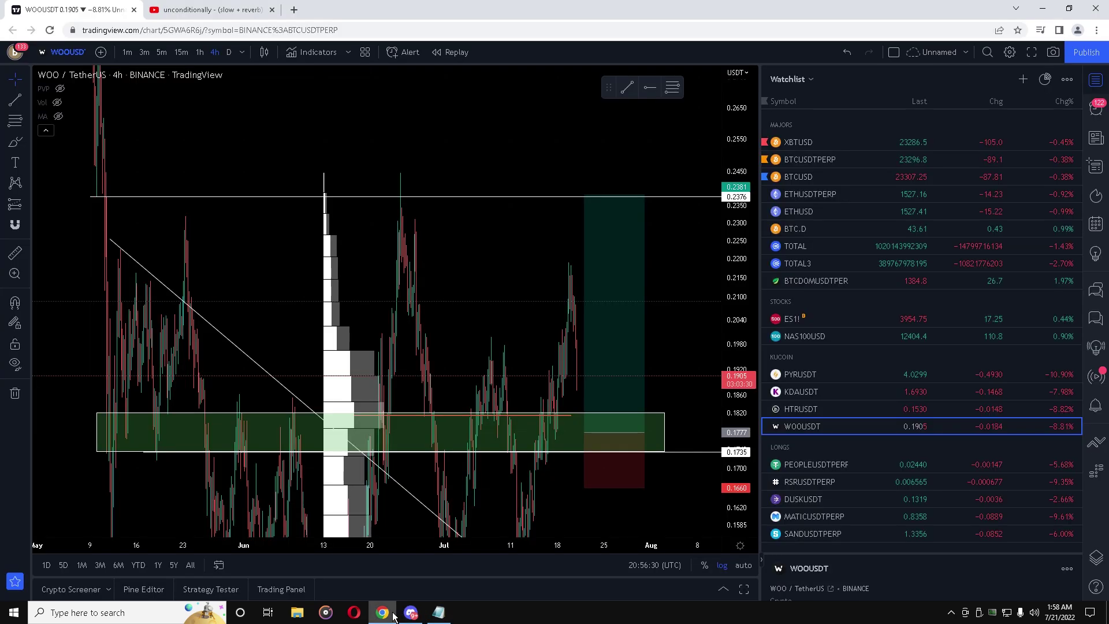
mouse_move(621, 489)
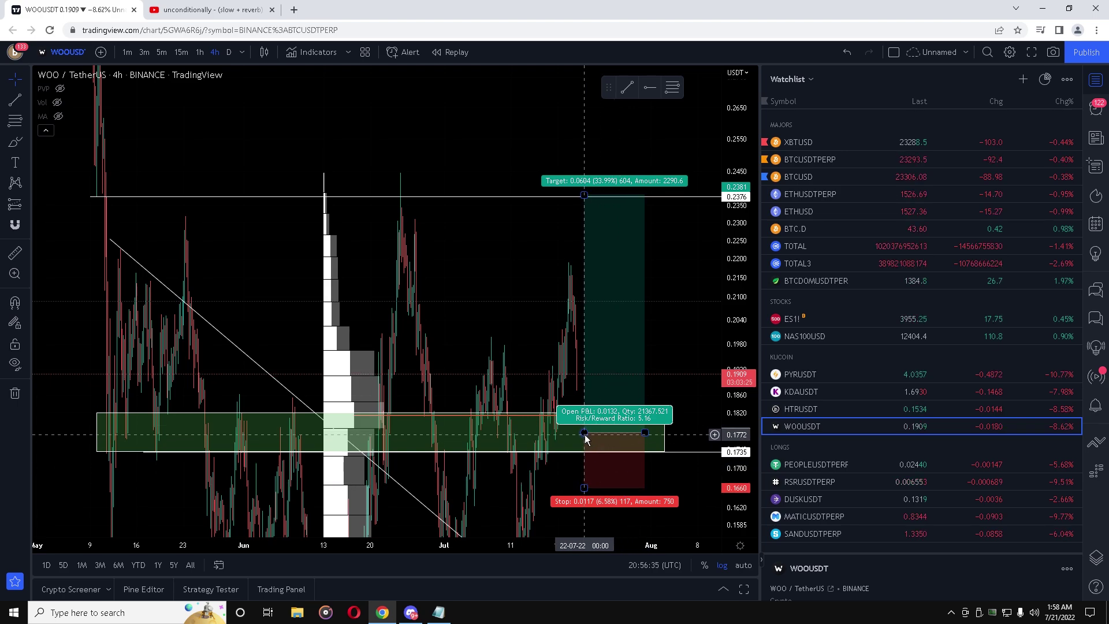
left_click_drag(701, 436, 639, 341)
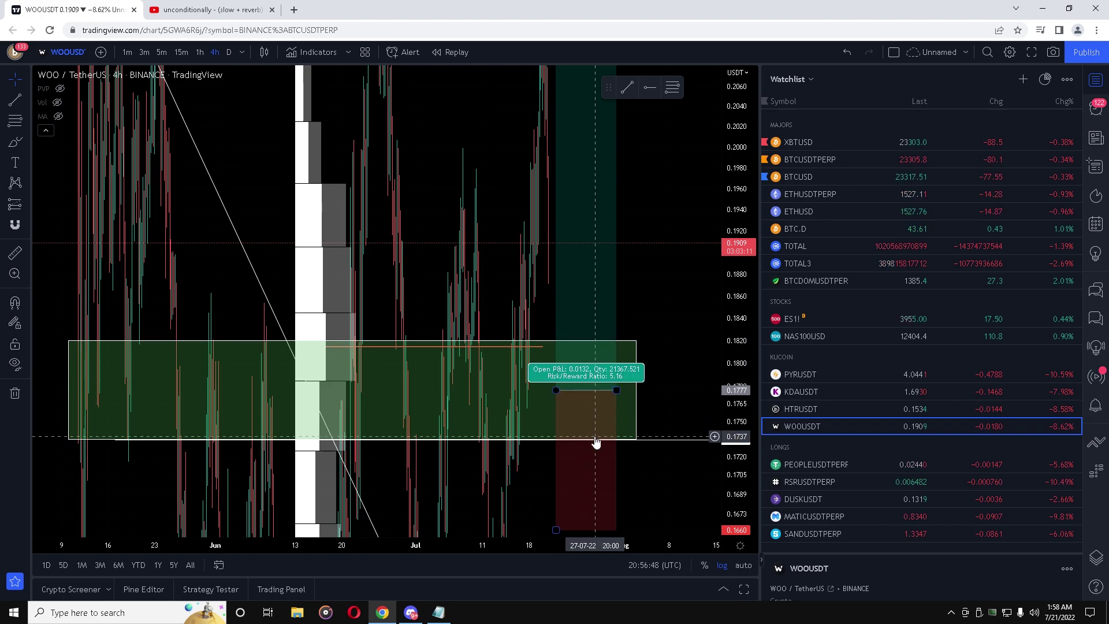
- Lower the long position's entry to 0.1761 (R:R 6.14), then restore it to 0.1777
left_click(556, 392)
left_click_drag(555, 392, 556, 408)
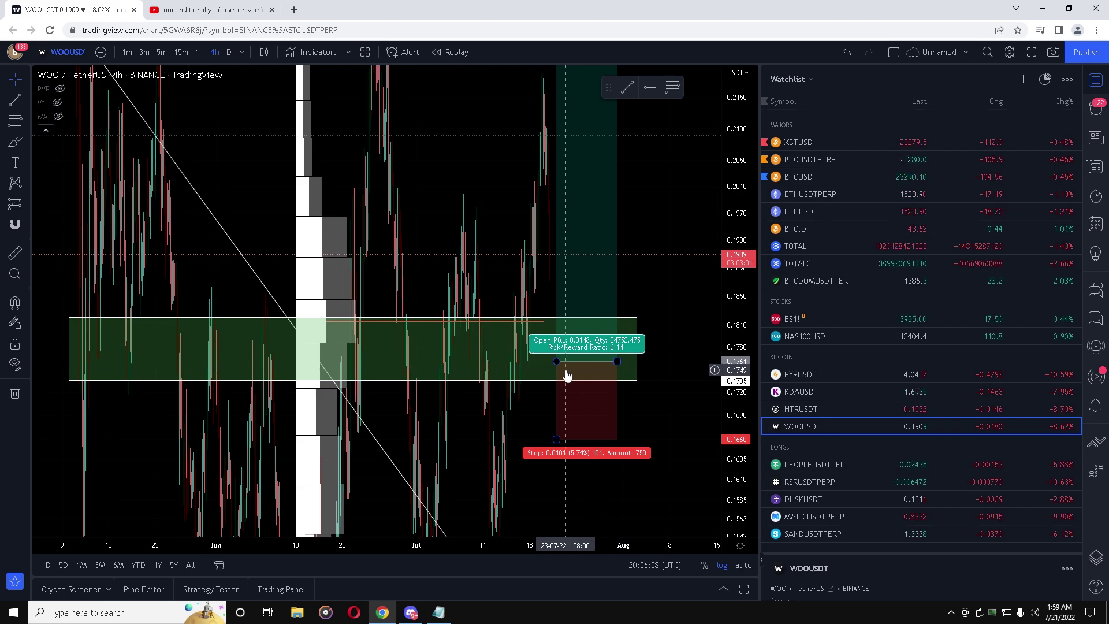
left_click(566, 376)
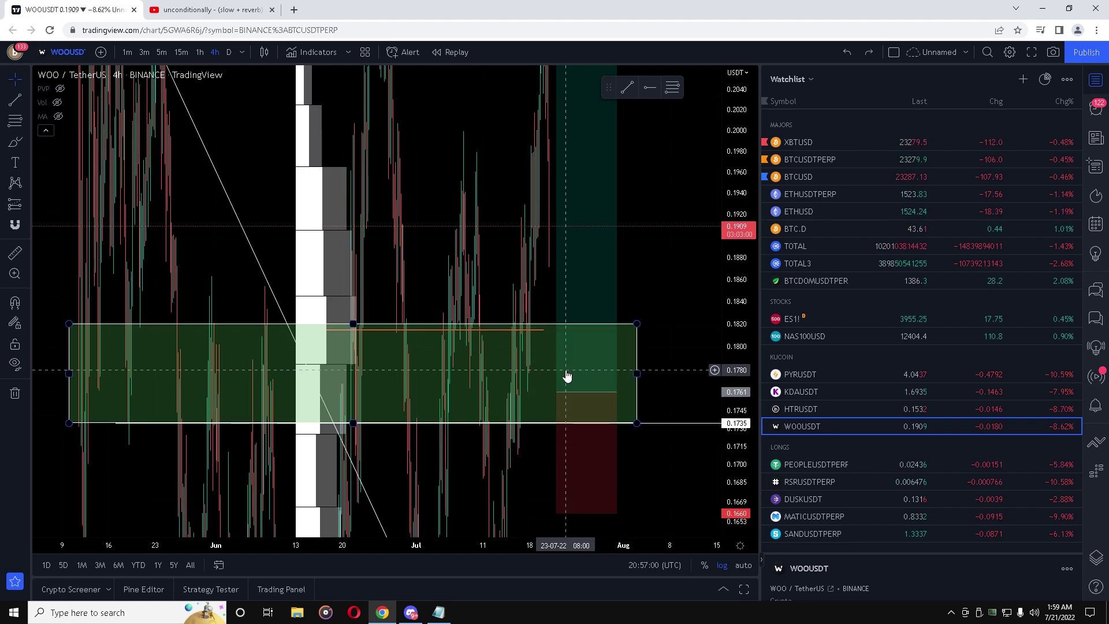
left_click(600, 376)
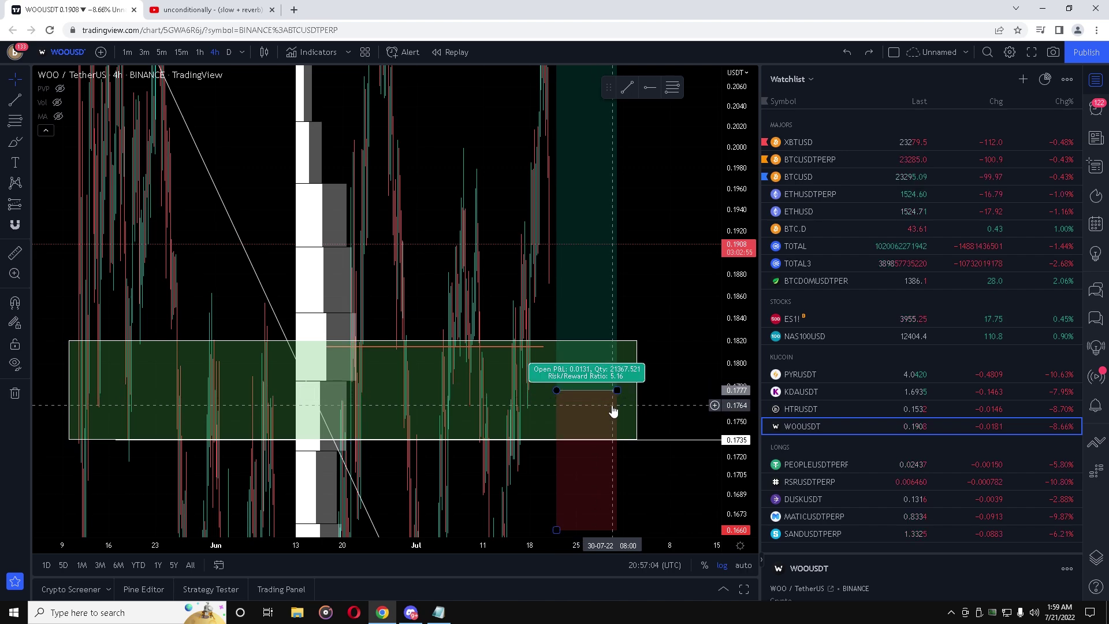
left_click(657, 364)
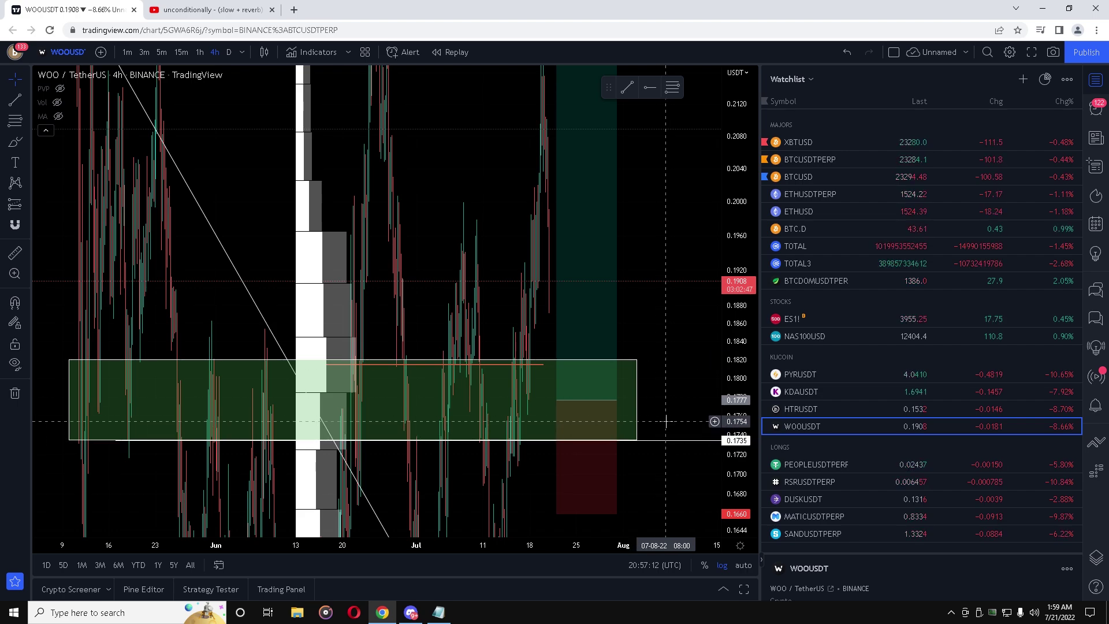
left_click_drag(664, 410, 661, 397)
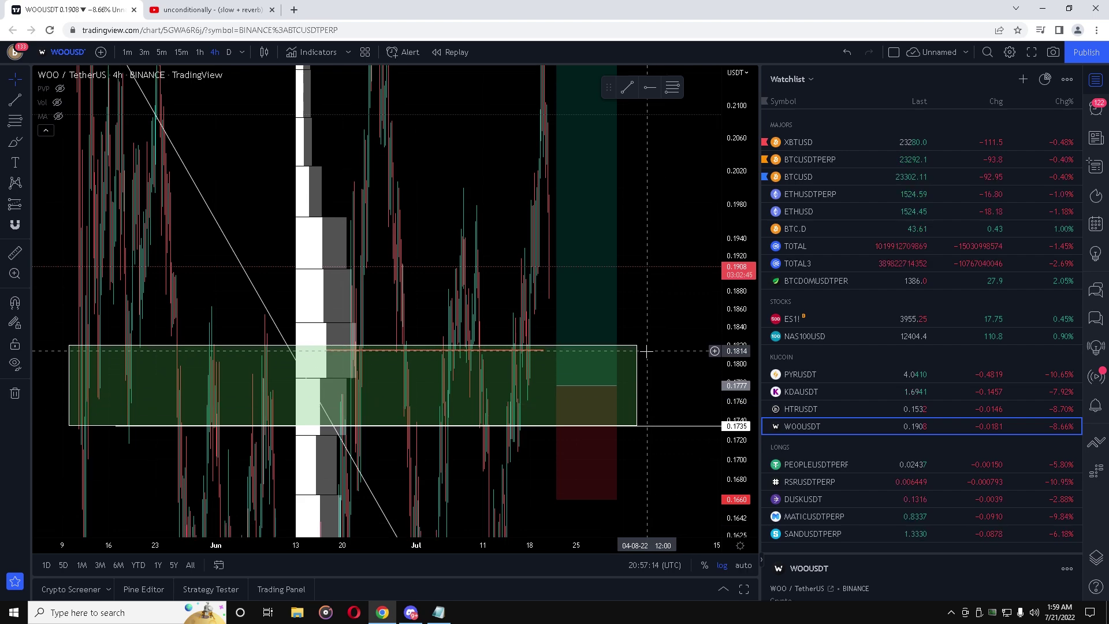
- Zoom the price axis out to show the full long position to 0.2381 and the lower box
left_click(654, 432)
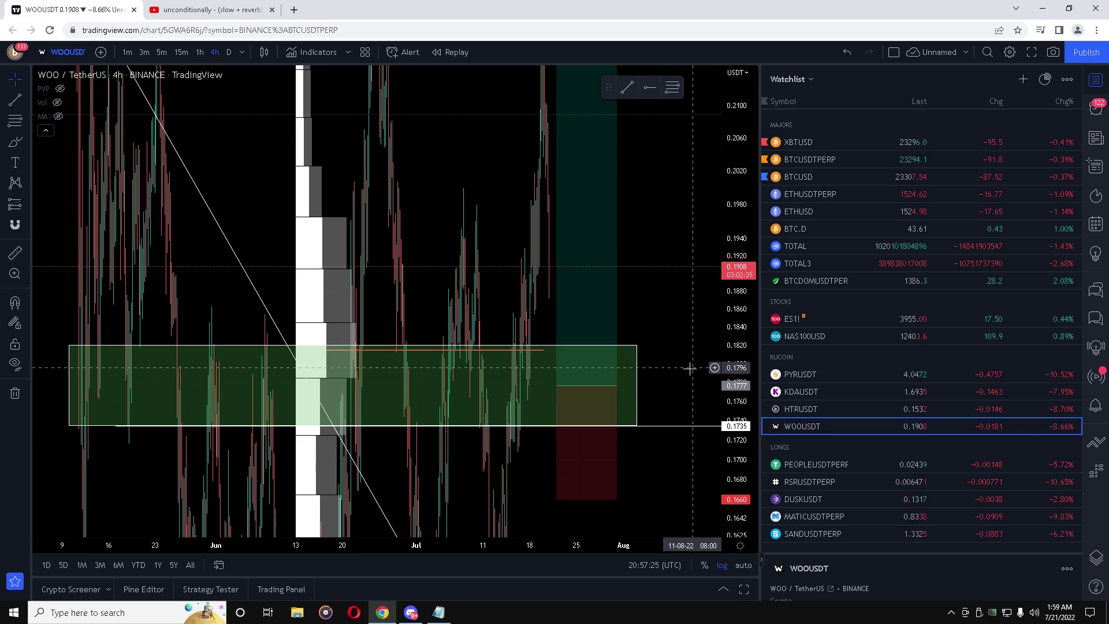
scroll(691, 364, "down", 2)
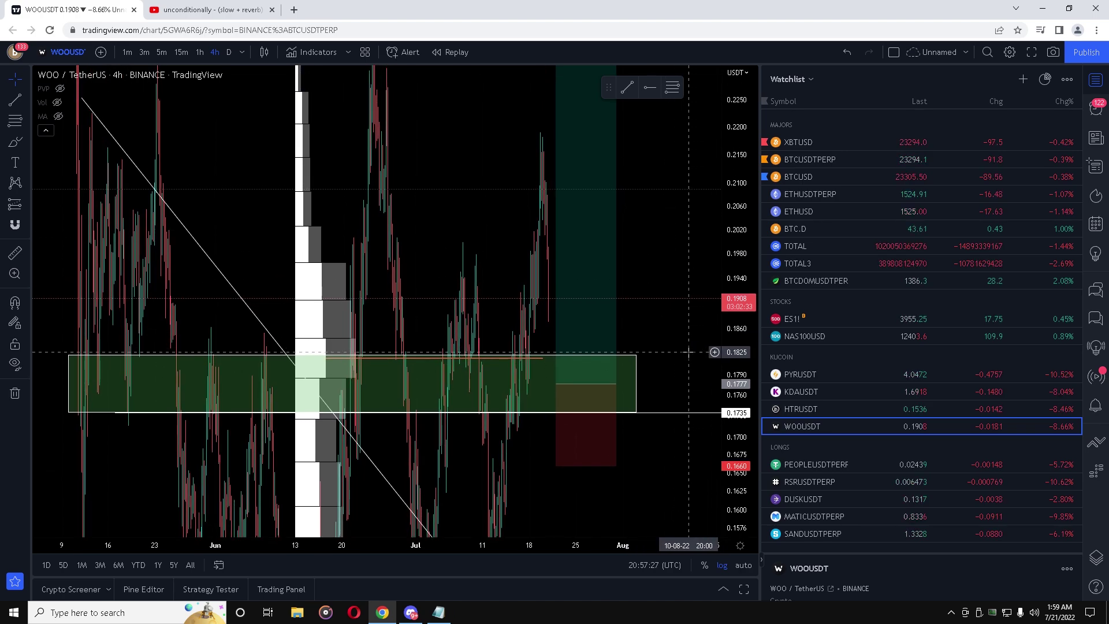
scroll(689, 352, "up", 2)
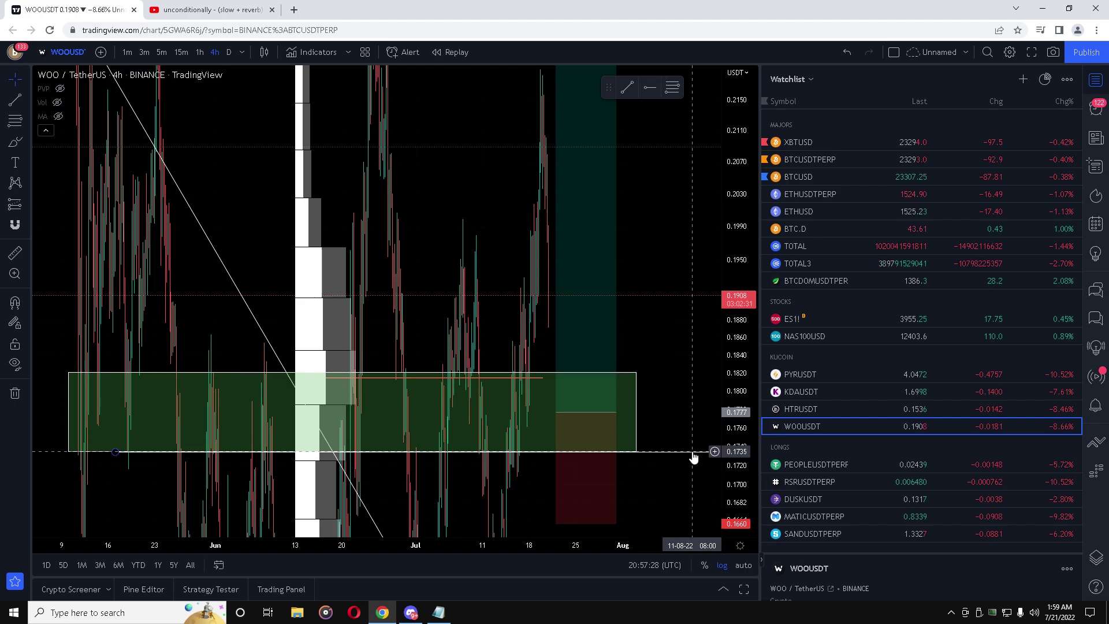
scroll(694, 419, "down", 2)
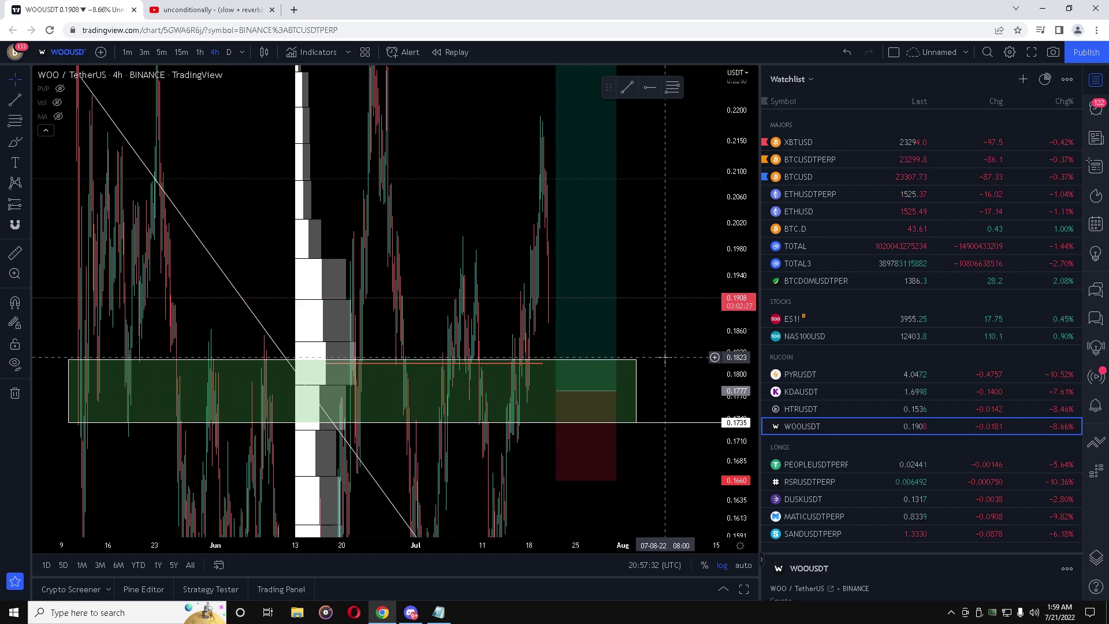
left_click_drag(735, 374, 738, 430)
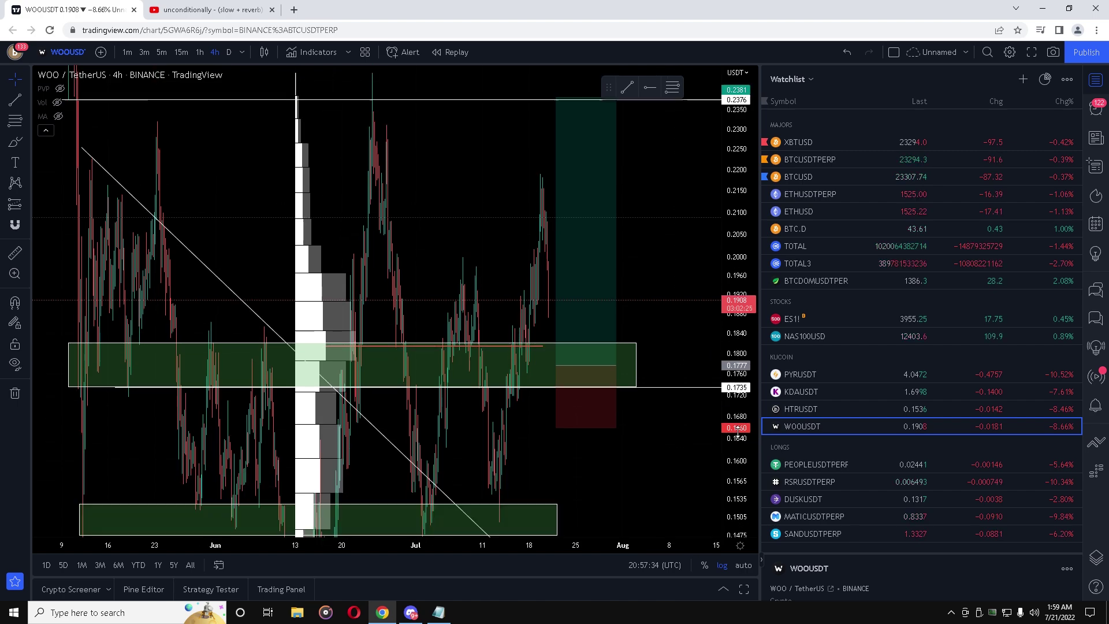
left_click_drag(669, 223, 658, 304)
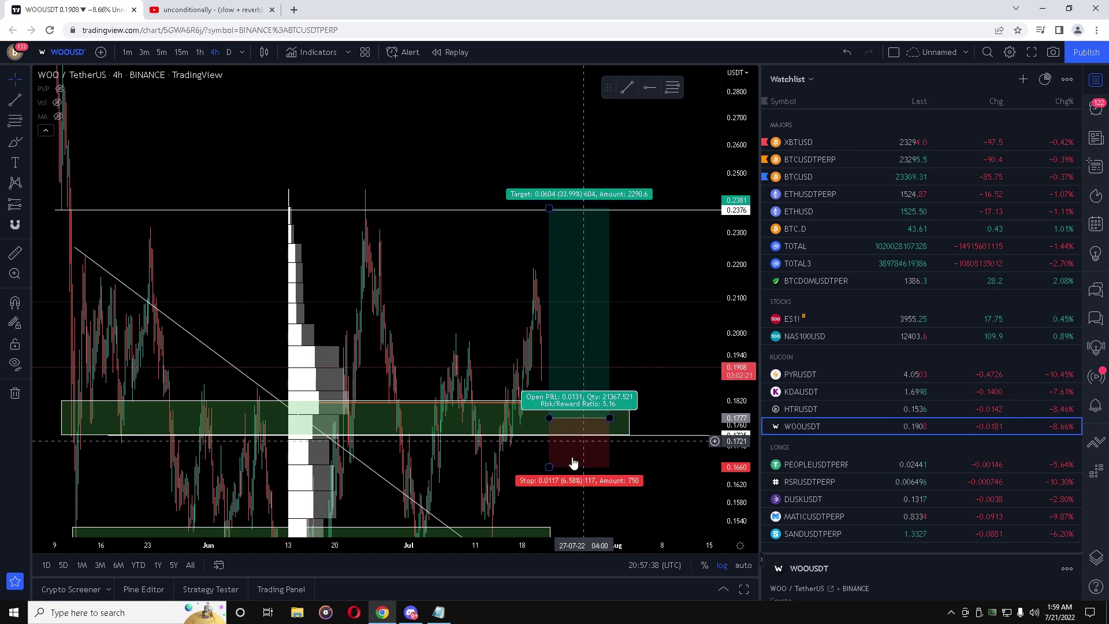
left_click(412, 616)
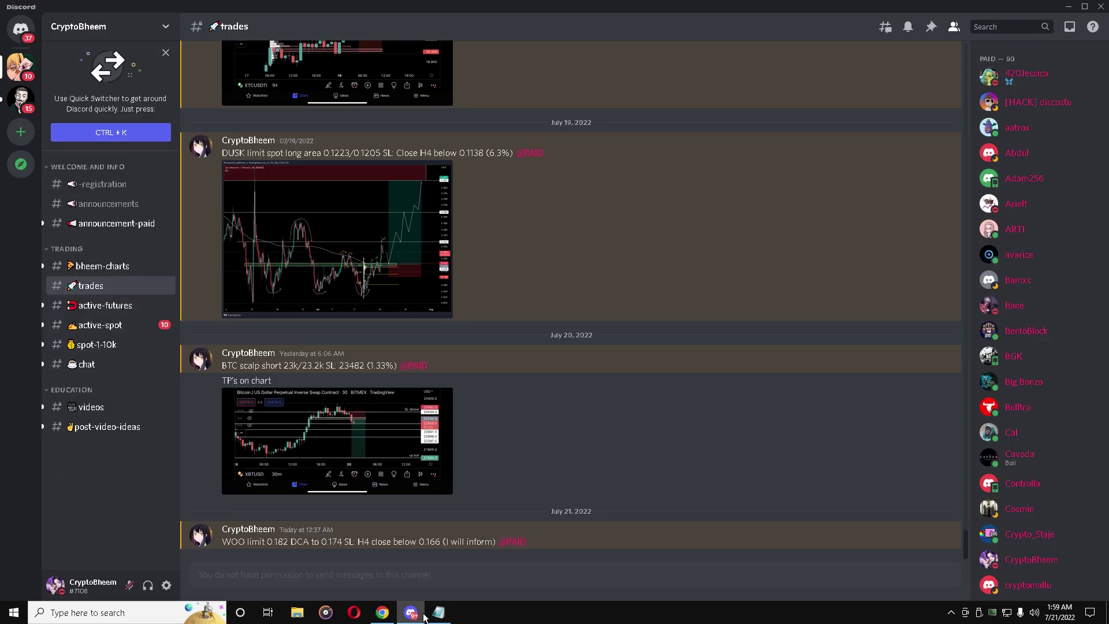
mouse_move(427, 619)
left_click(142, 349)
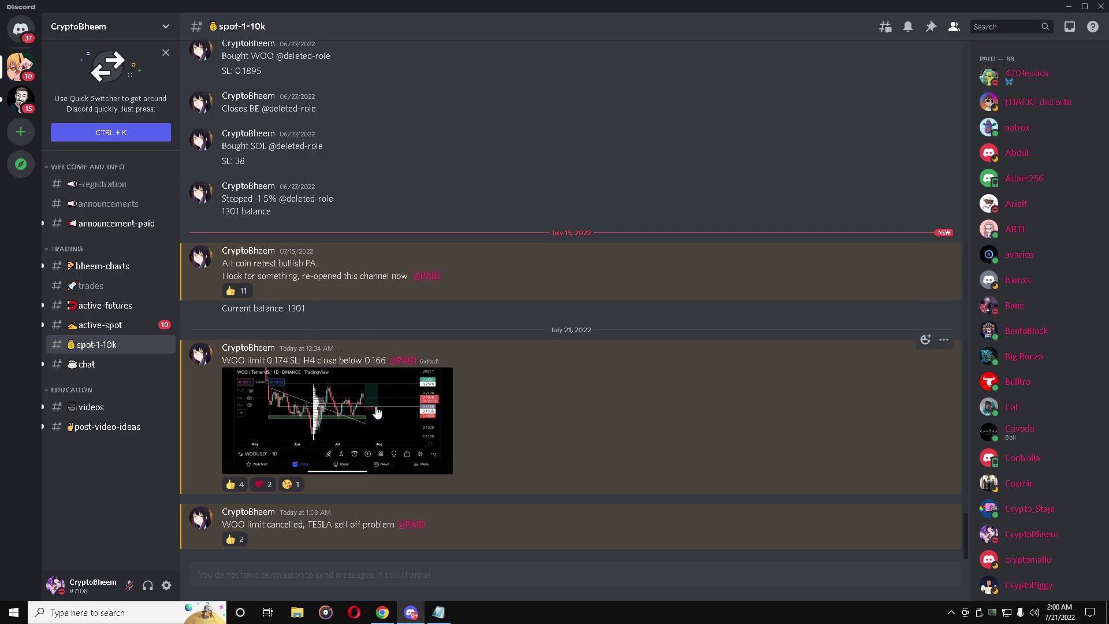
scroll(503, 316, "up", 3)
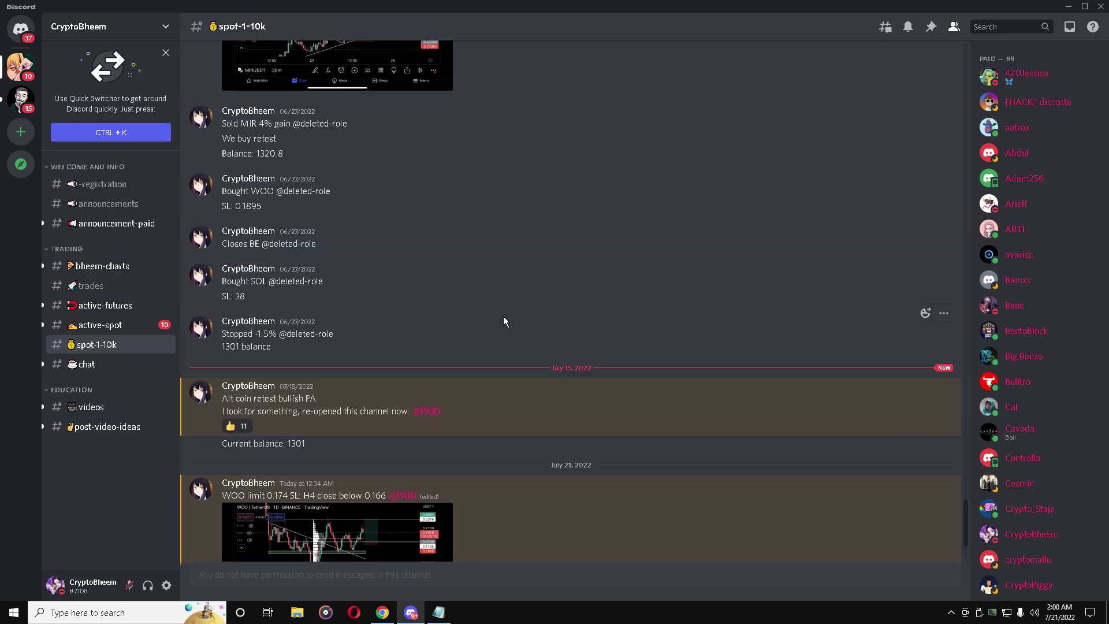
scroll(504, 317, "up", 15)
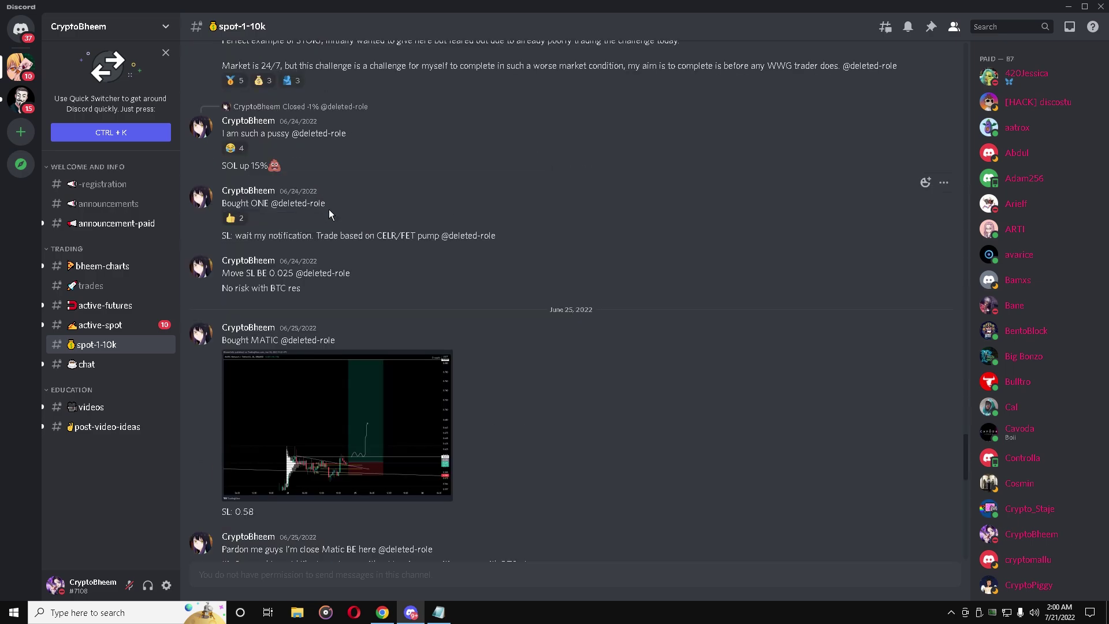
scroll(470, 307, "down", 15)
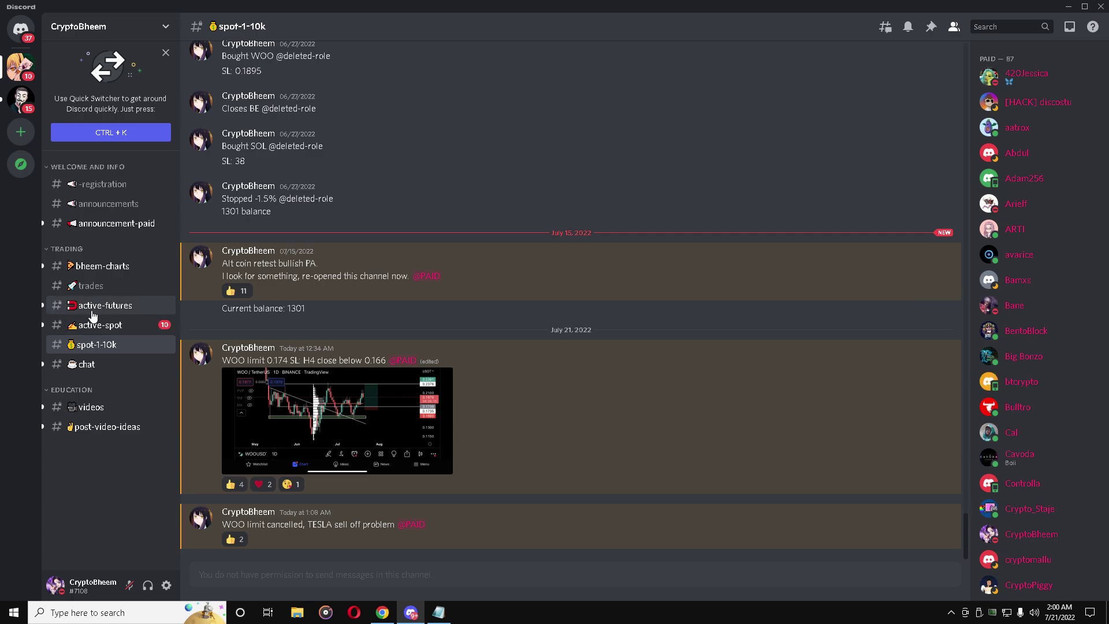
left_click(92, 286)
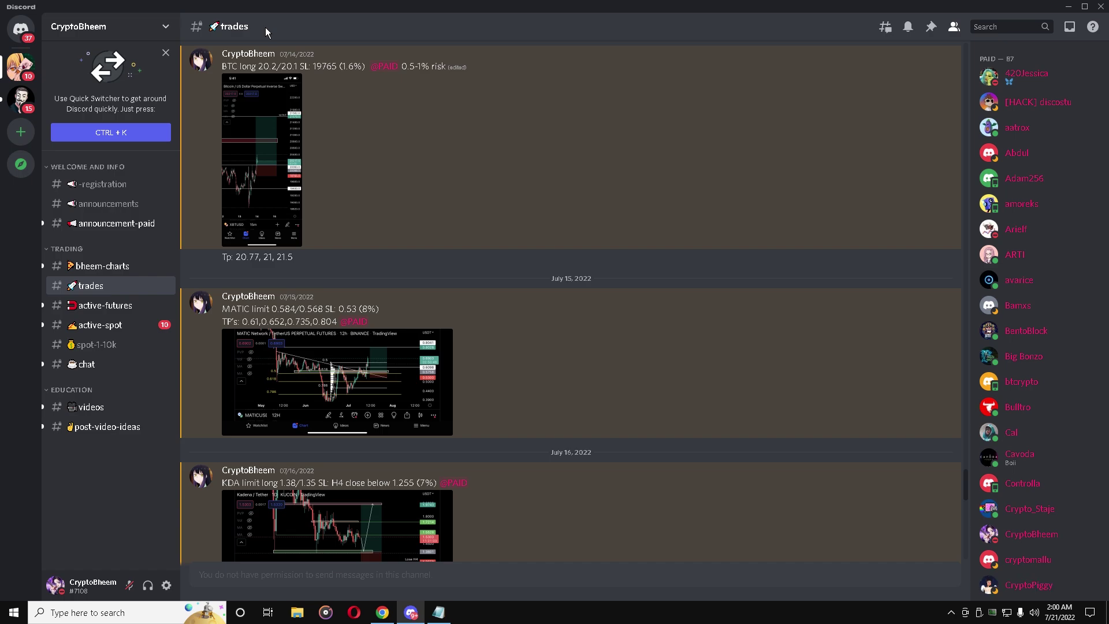
- Scroll #trades to the newest DUSK, BTC and WOO posts and bring up the blank Notepad
scroll(415, 273, "down", 10)
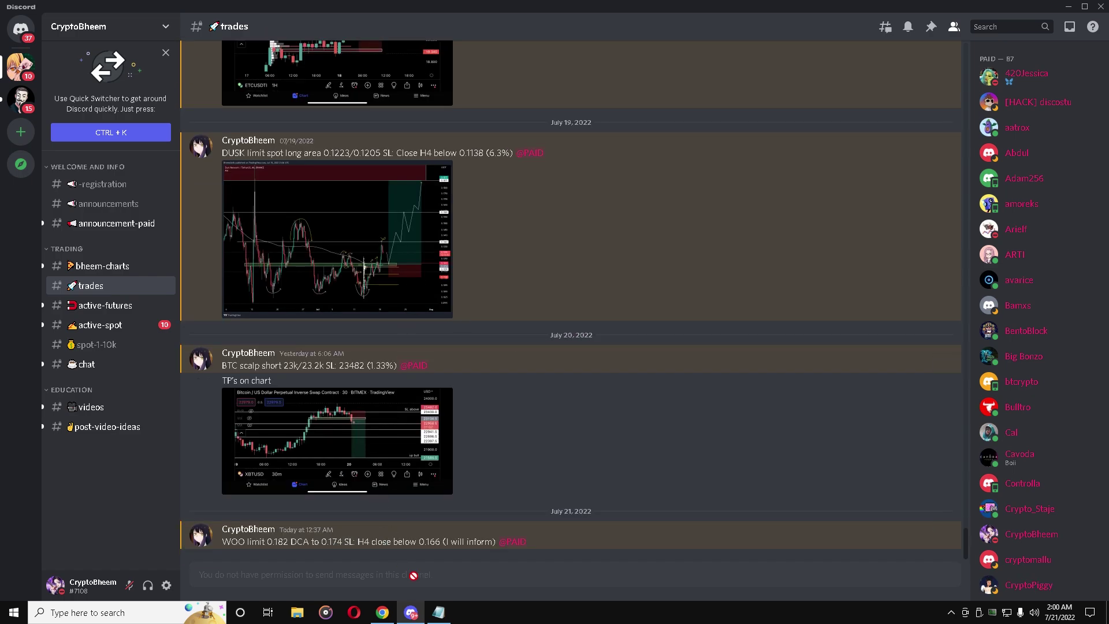
left_click(439, 612)
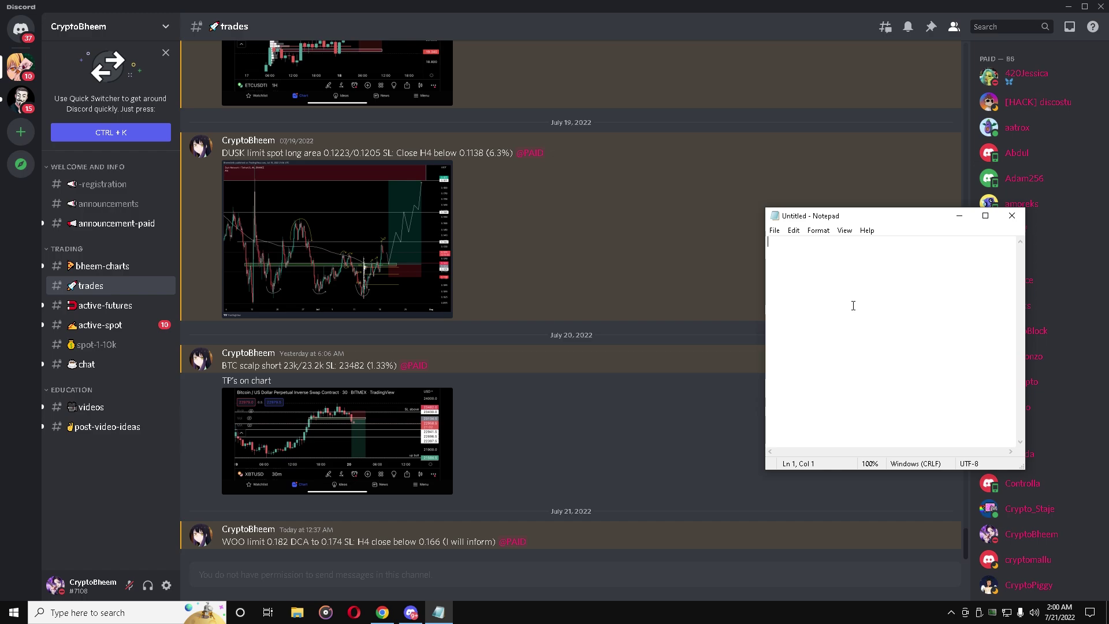
- Note '10,000$' and '1%= 100$' in Notepad, then return to the WOO 4h chart
type("10,000$")
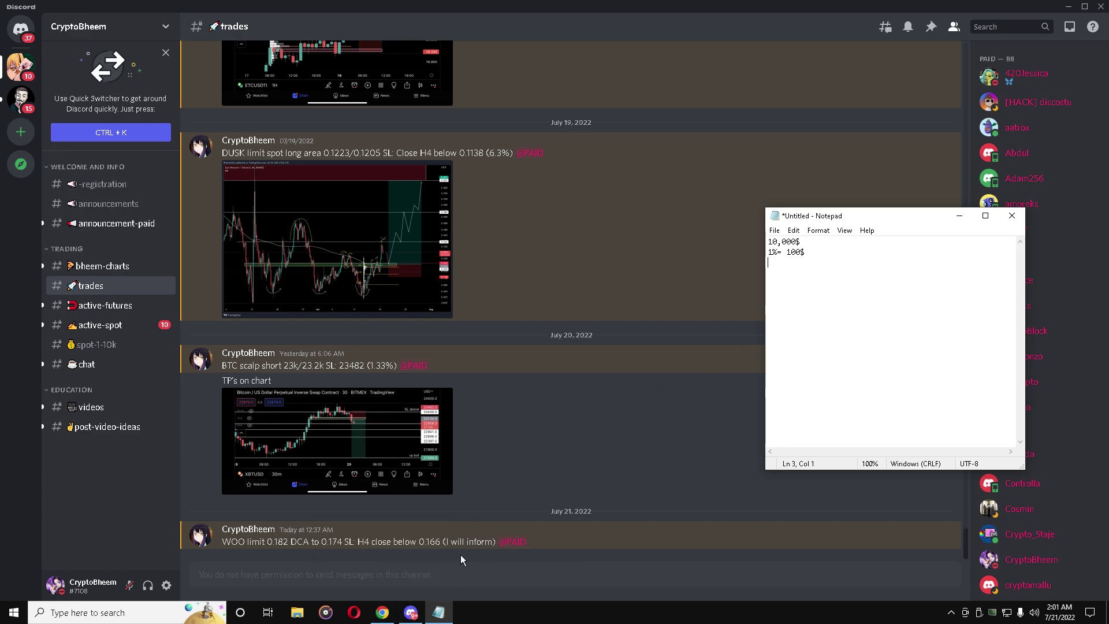
left_click(333, 556)
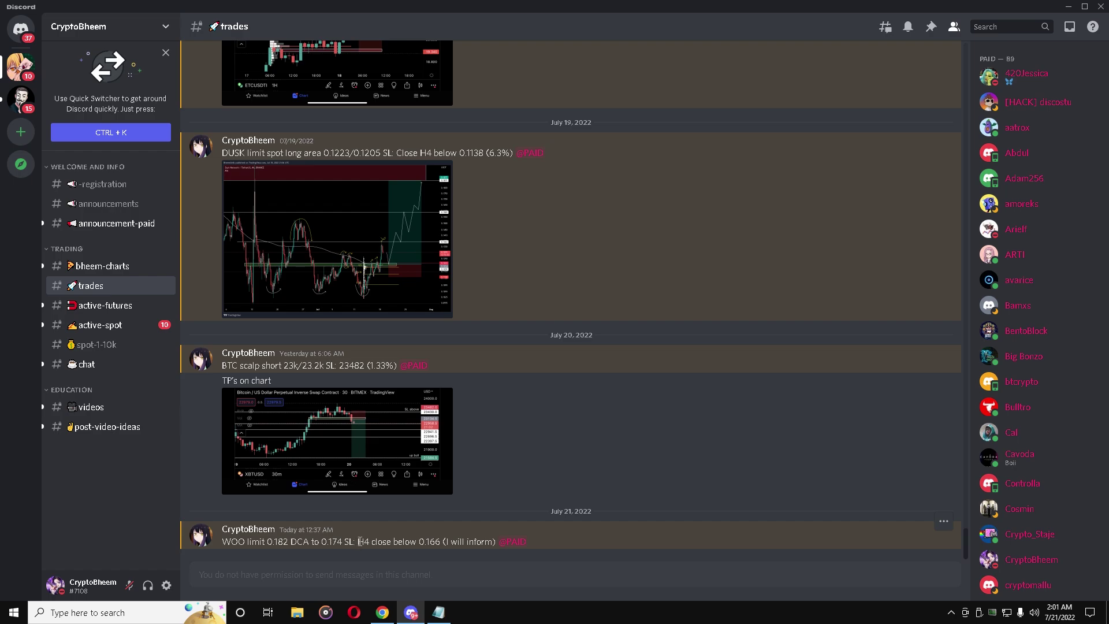
left_click(382, 613)
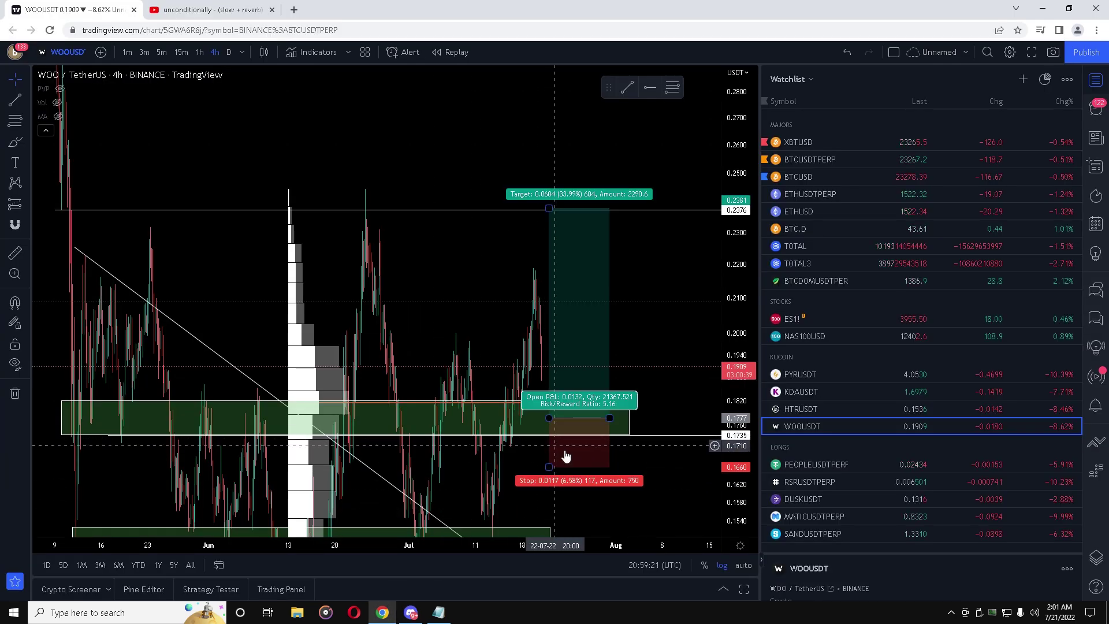
- Enlarge the long position on the price scale and add '100/0.066=' as line 3 of the notes
left_click_drag(731, 502, 731, 451)
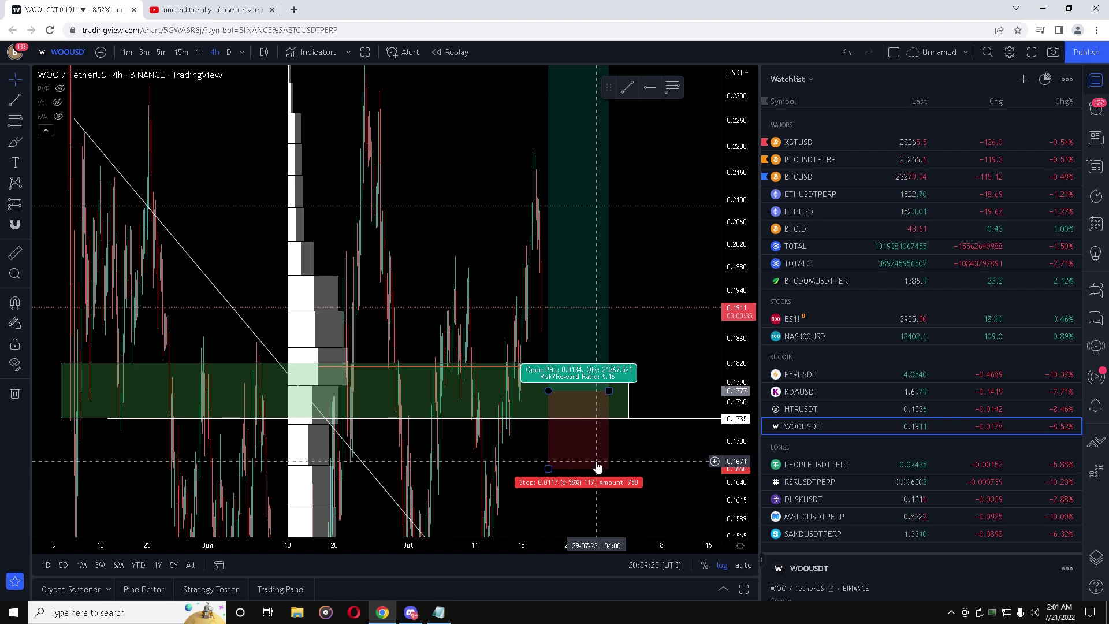
left_click(438, 612)
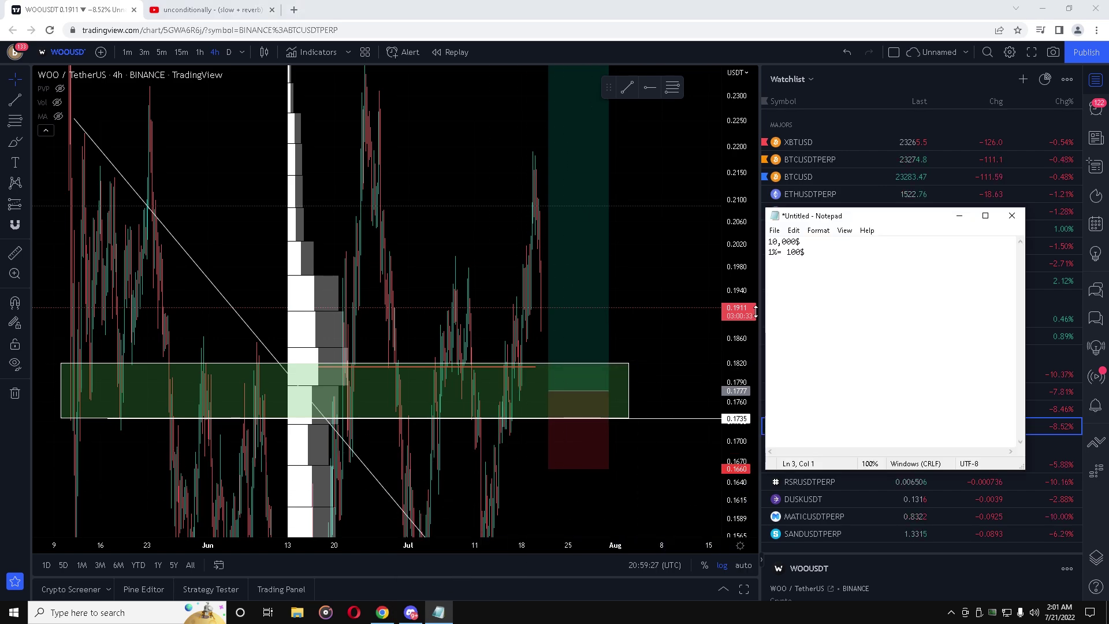
type("100/0.06")
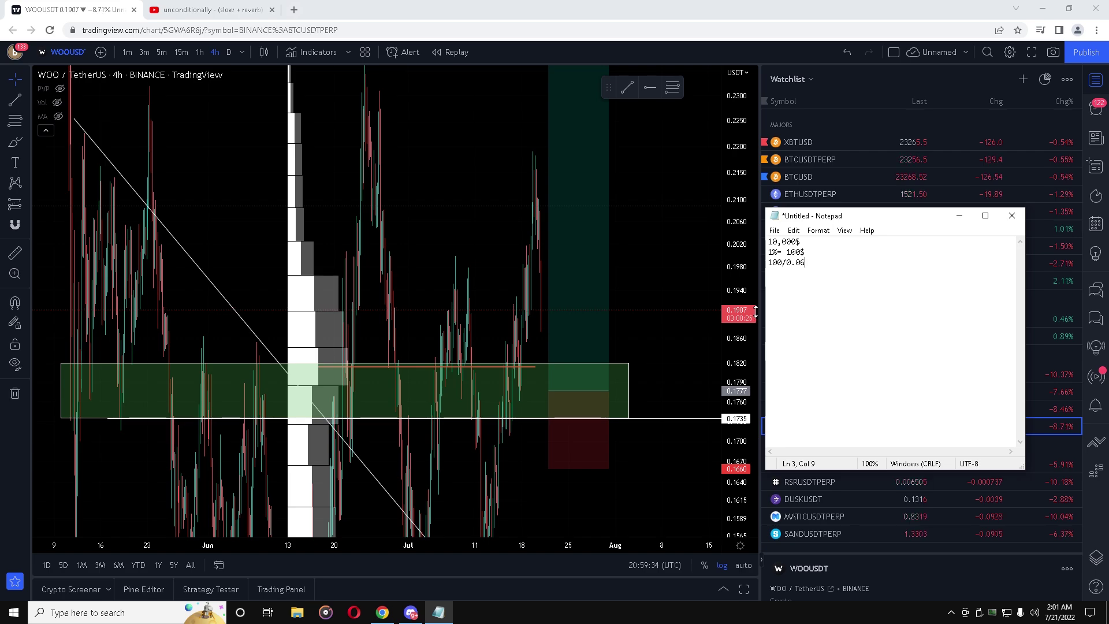
type("6=")
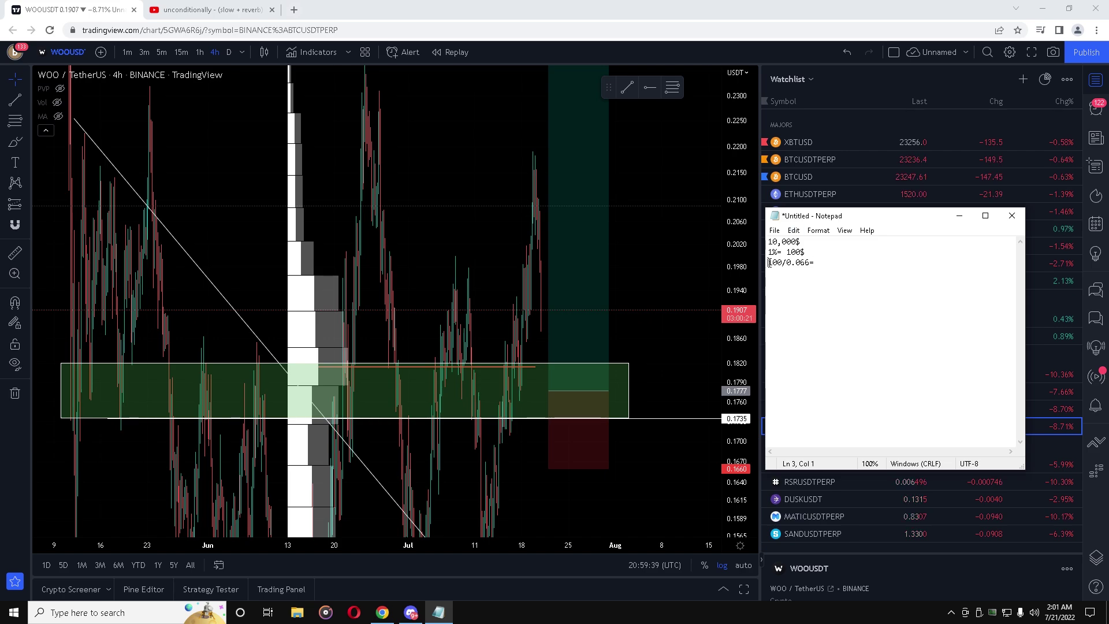
left_click_drag(769, 263, 809, 270)
key("ctrl+c")
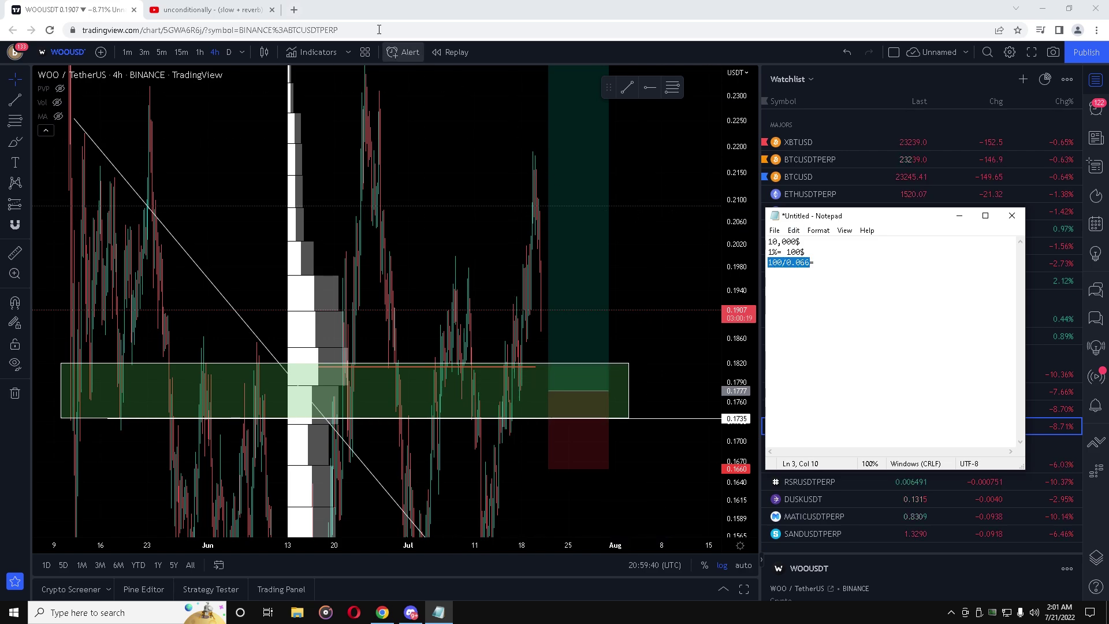
- Search 100/0.066 in a new Google tab to get 1515.15
left_click(400, 106)
key("ctrl+t")
key("ctrl+v")
key("Return")
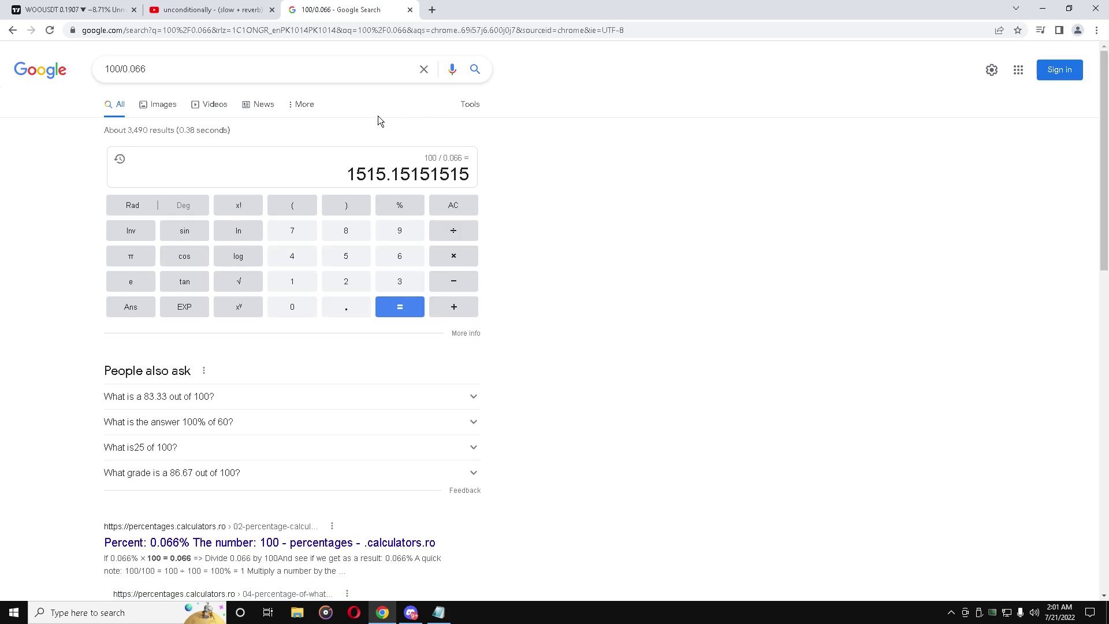
- Append '1515$ pos size' to the 100/0.066= line and refit the whole long position in view
left_click(68, 9)
left_click(438, 612)
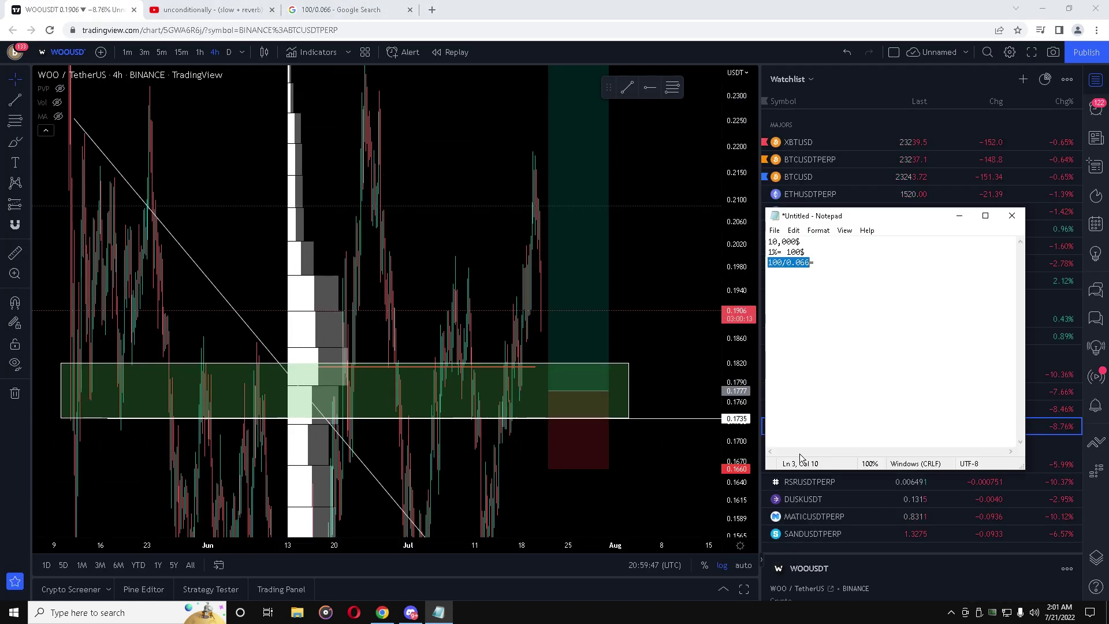
left_click(819, 262)
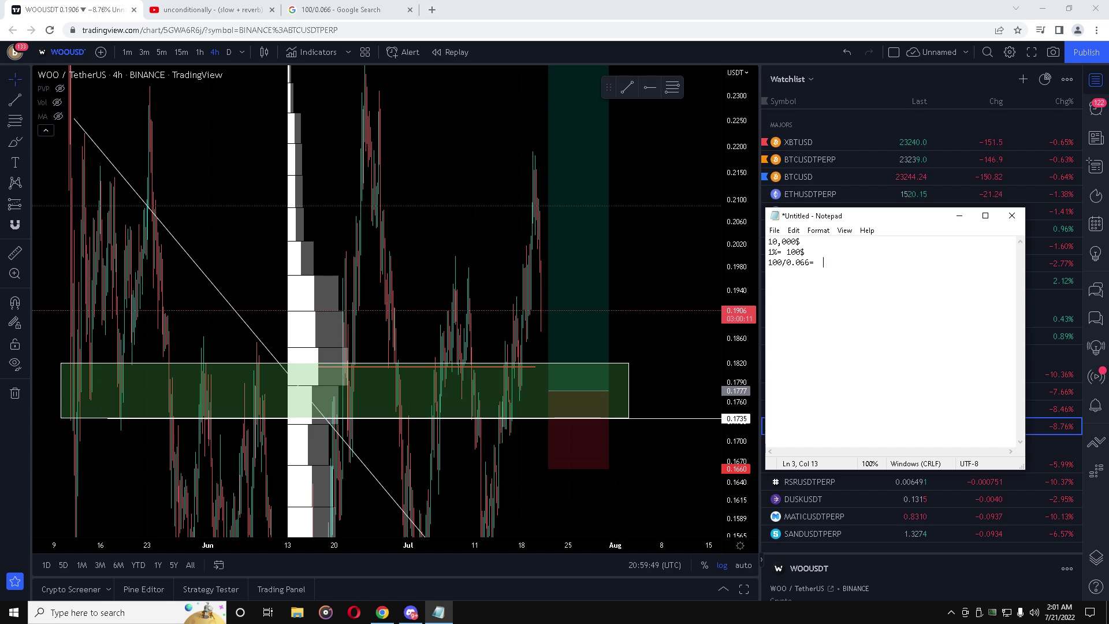
type("151")
type("5$ pos")
type(" size")
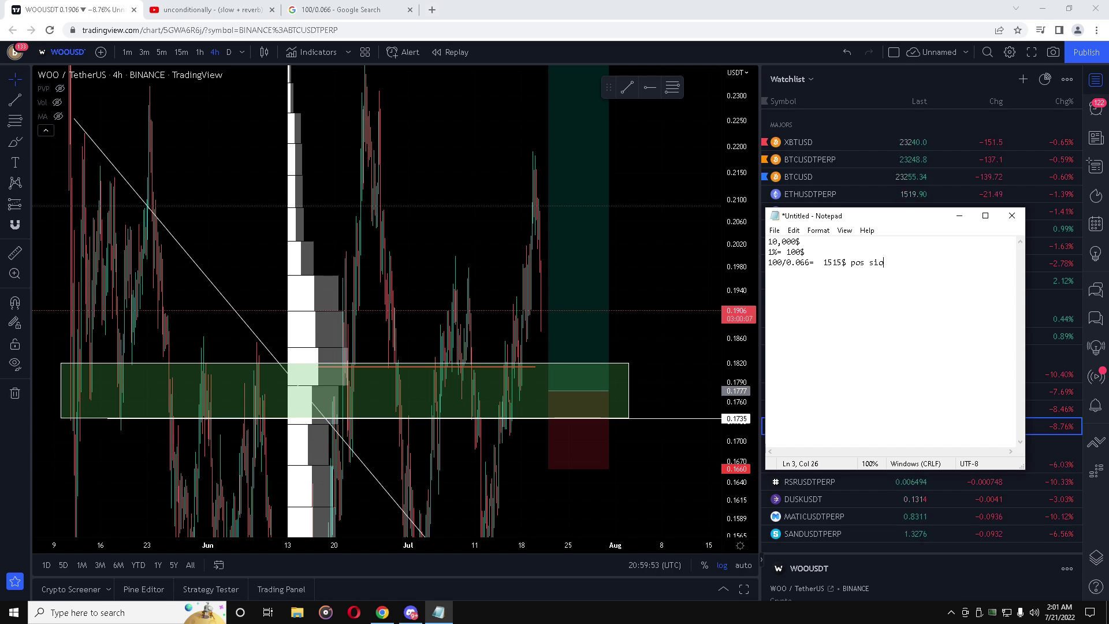
key("Return")
left_click_drag(824, 262, 892, 265)
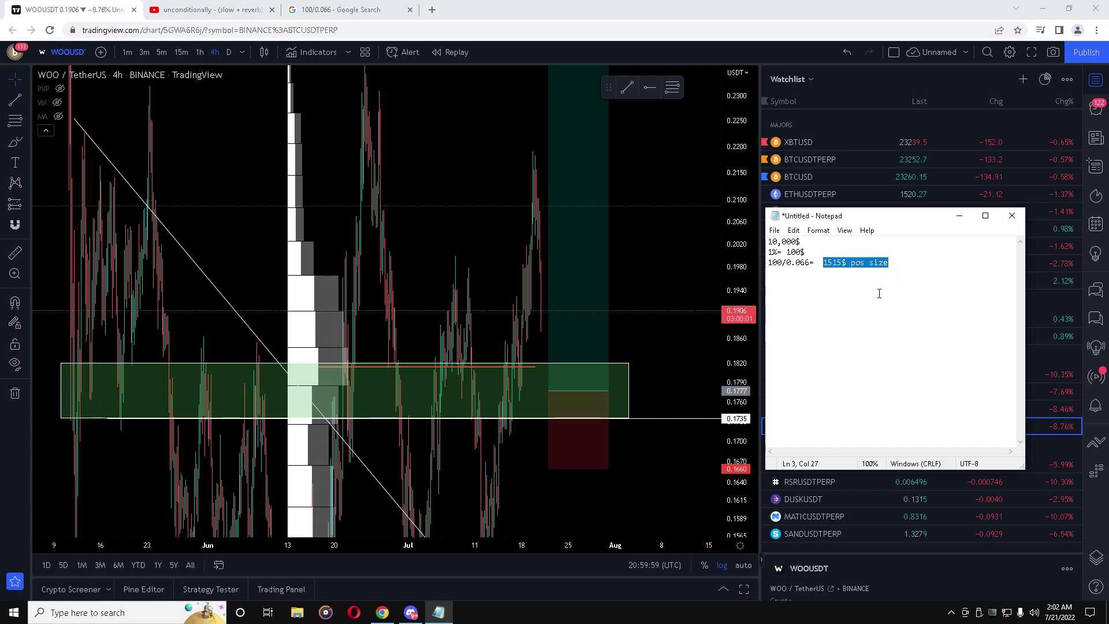
left_click(882, 292)
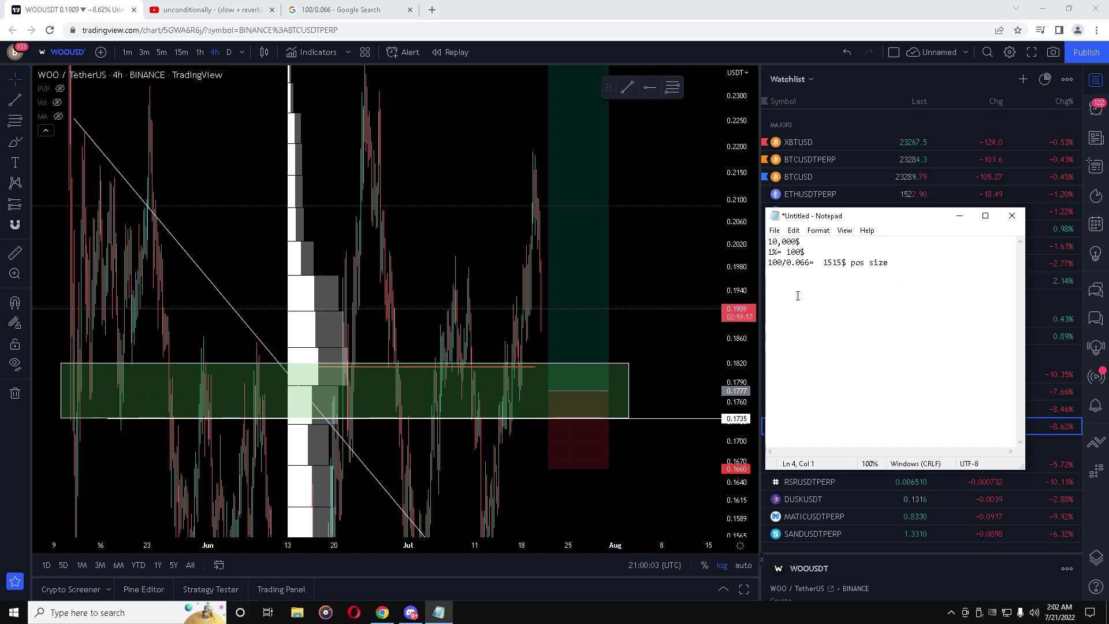
left_click(733, 371)
left_click_drag(733, 372, 569, 424)
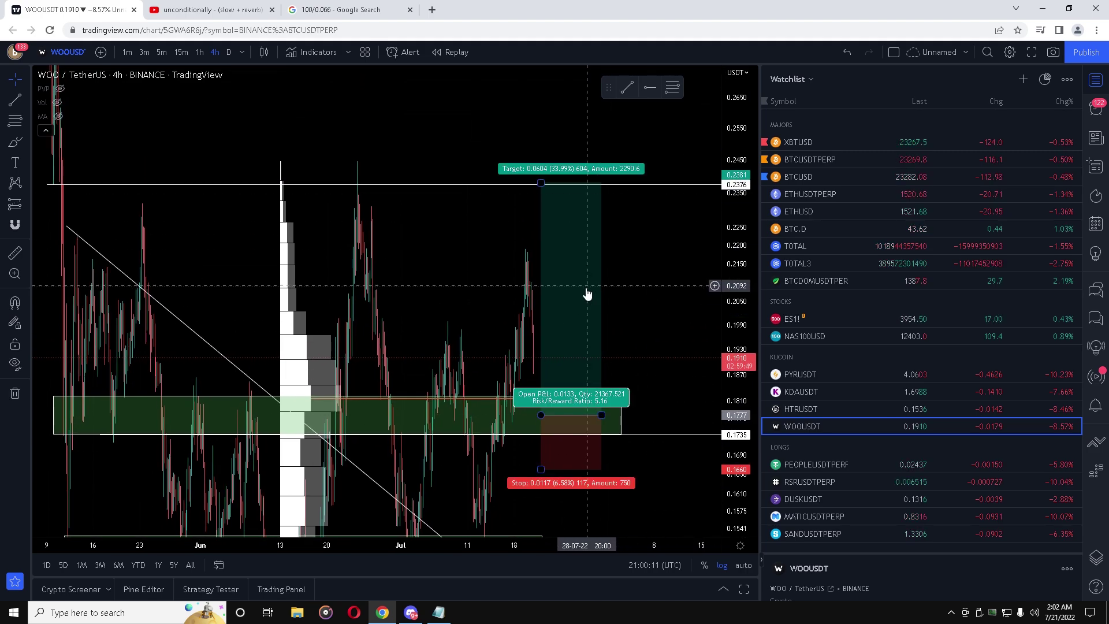
- Add the line '1% is 1R risk' beneath the position-size line in the notes
left_click(439, 613)
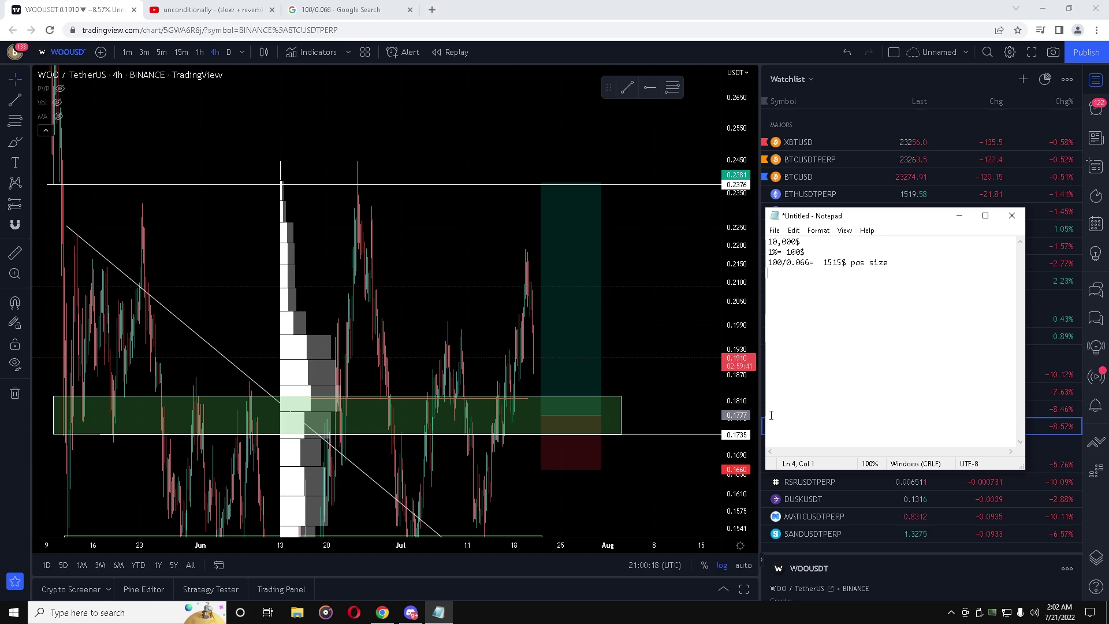
type("1% is 1R isk")
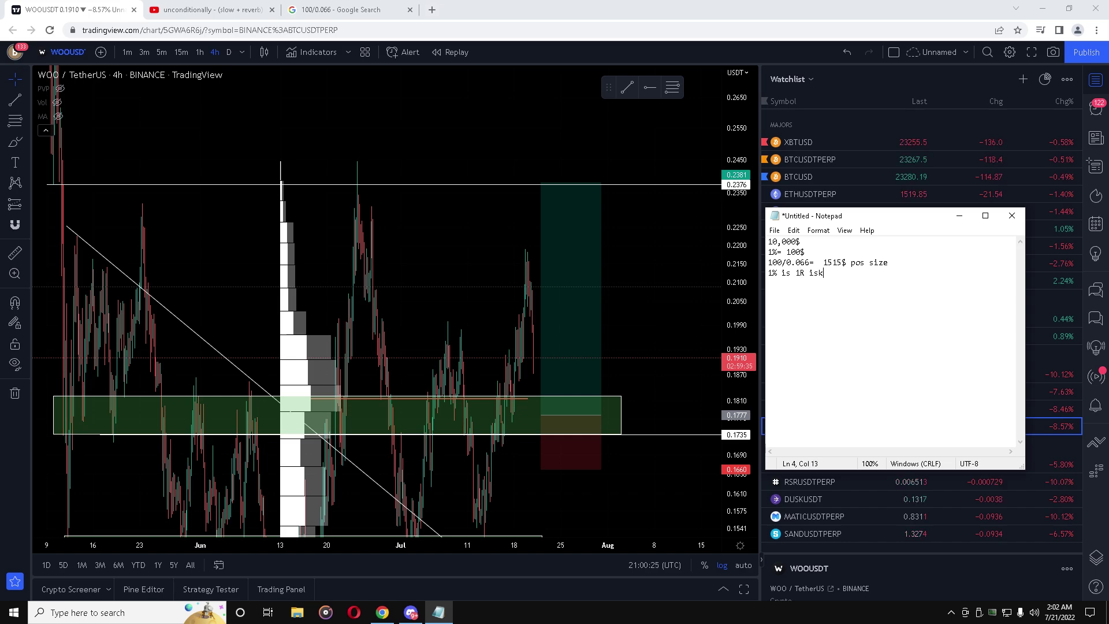
key("BackSpace")
type("r")
key("Return")
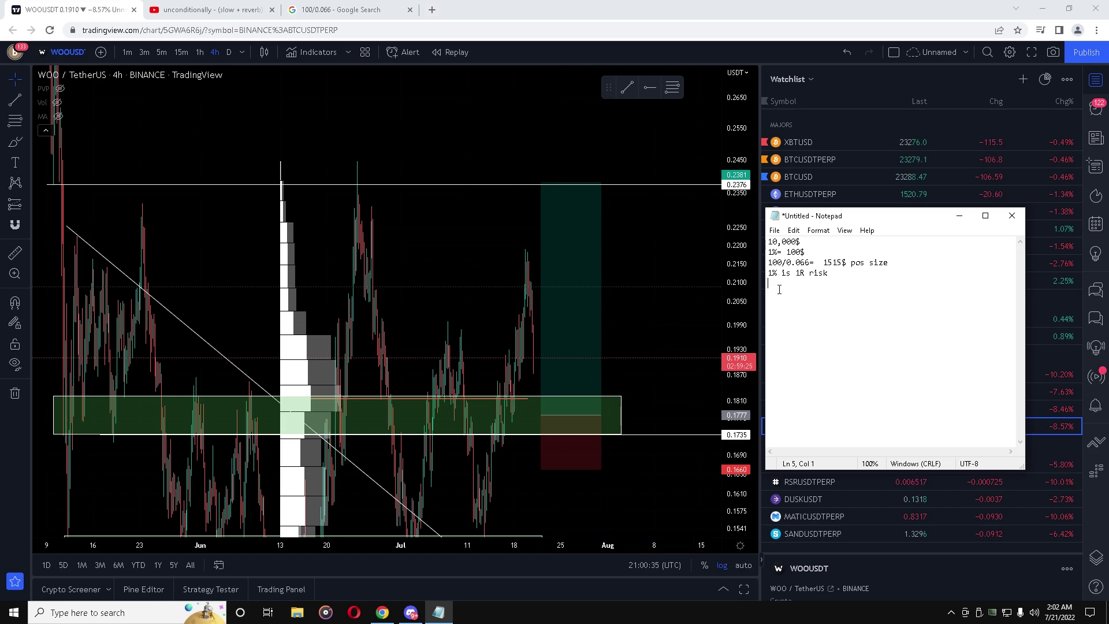
- Add '5R= 500$' on the next line and select the 1515$ position size
type("5R= 500$")
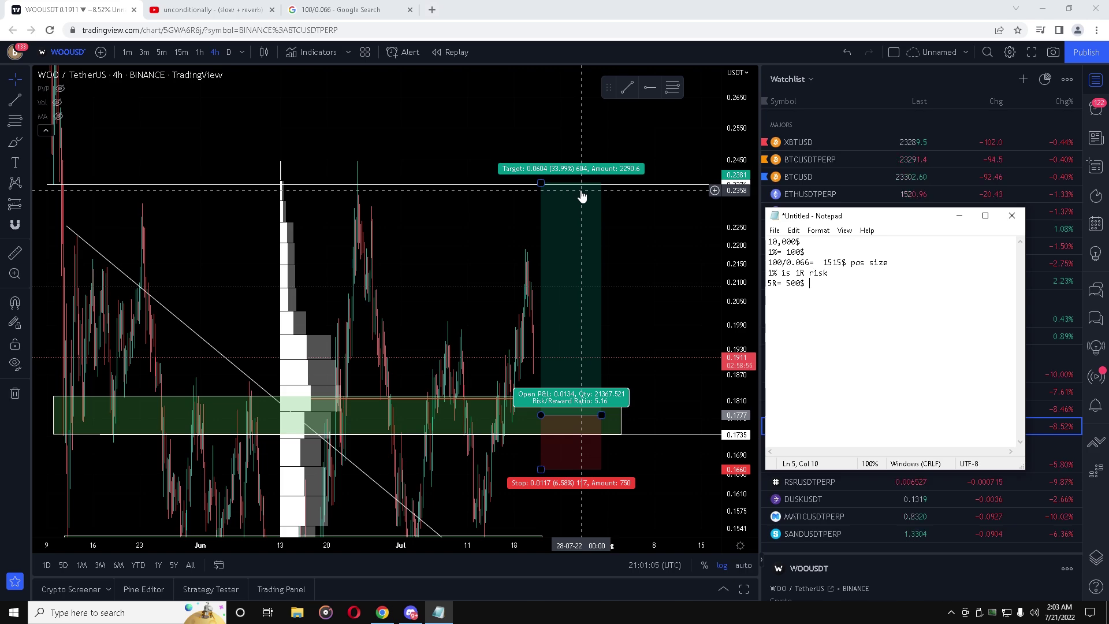
left_click_drag(824, 263, 846, 262)
key("ctrl+c")
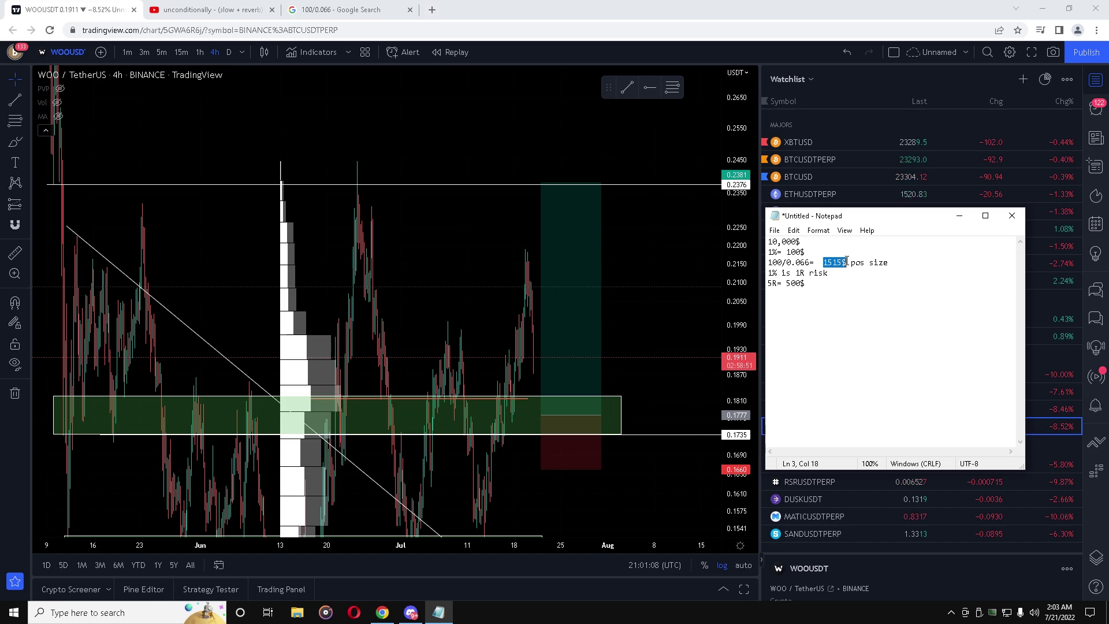
- Paste the 1515 position size into Google Search and calculate 1515 × 34 = 51510
left_click(370, 5)
left_click_drag(148, 69, 106, 69)
key("ctrl+v")
key("BackSpace")
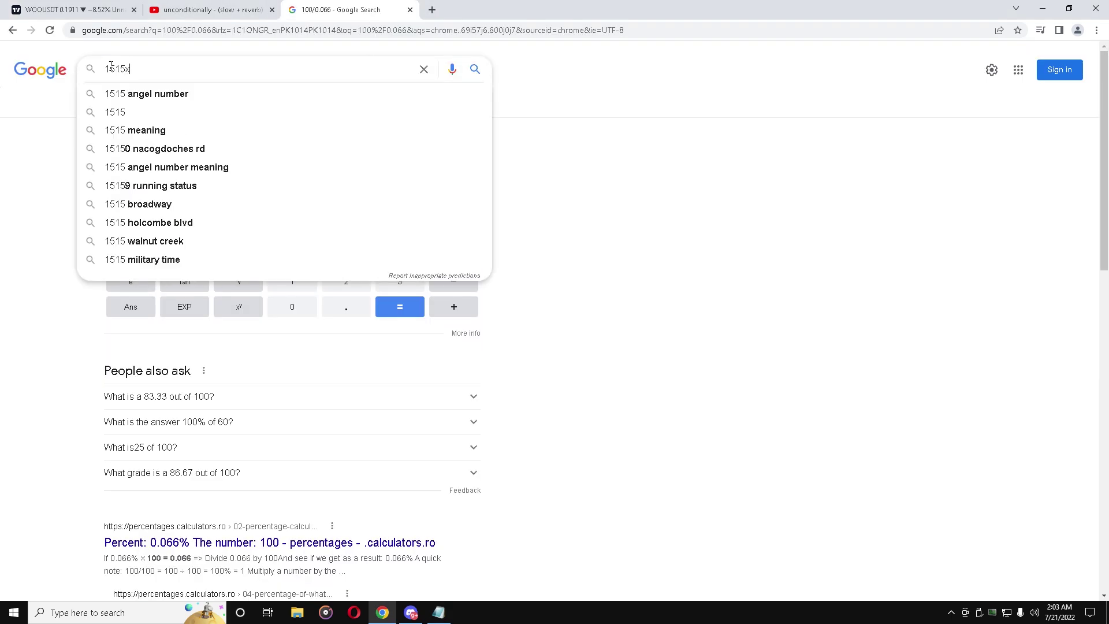
key("Escape")
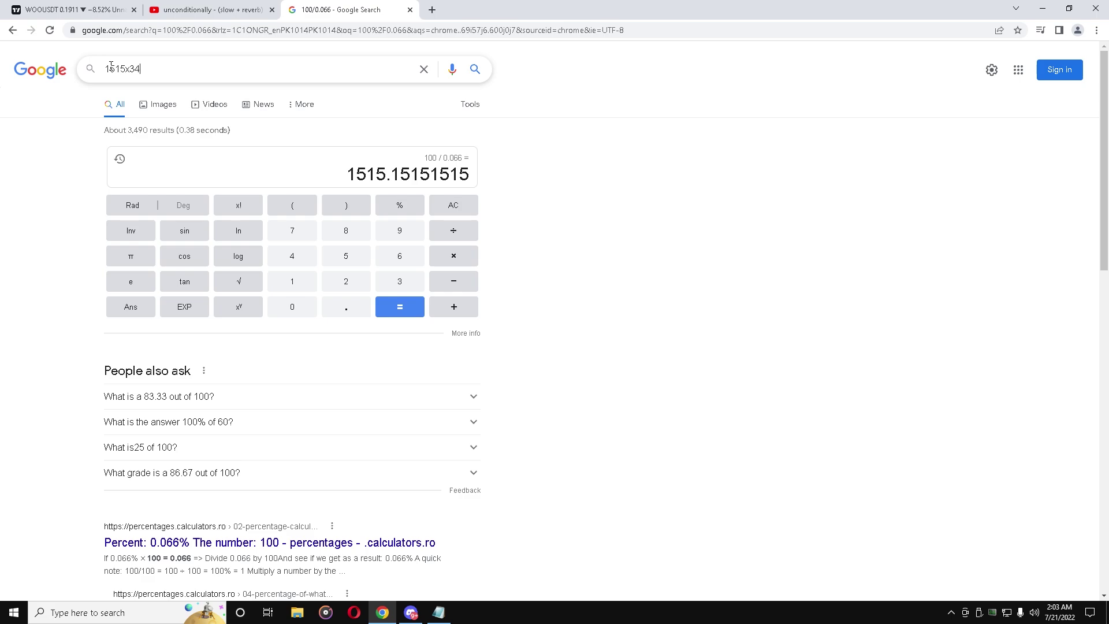
type("x34")
key("Return")
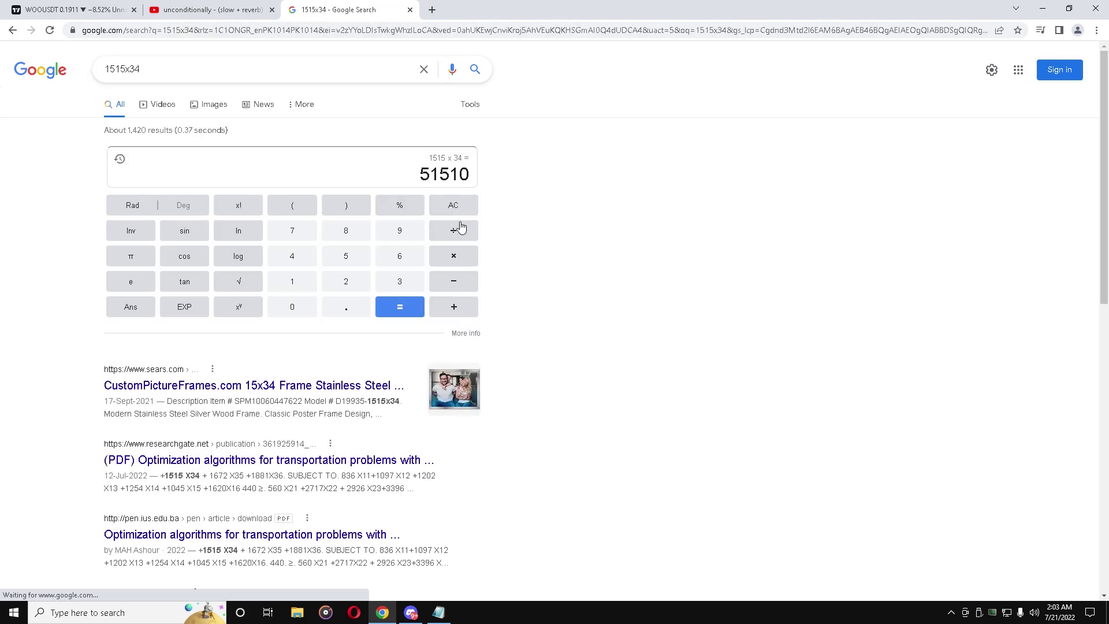
- Divide 51510 by 100 on the calculator to get 515.1, then return to the WOOUSDT chart
left_click(462, 229)
left_click(306, 285)
double_click(298, 306)
left_click(394, 312)
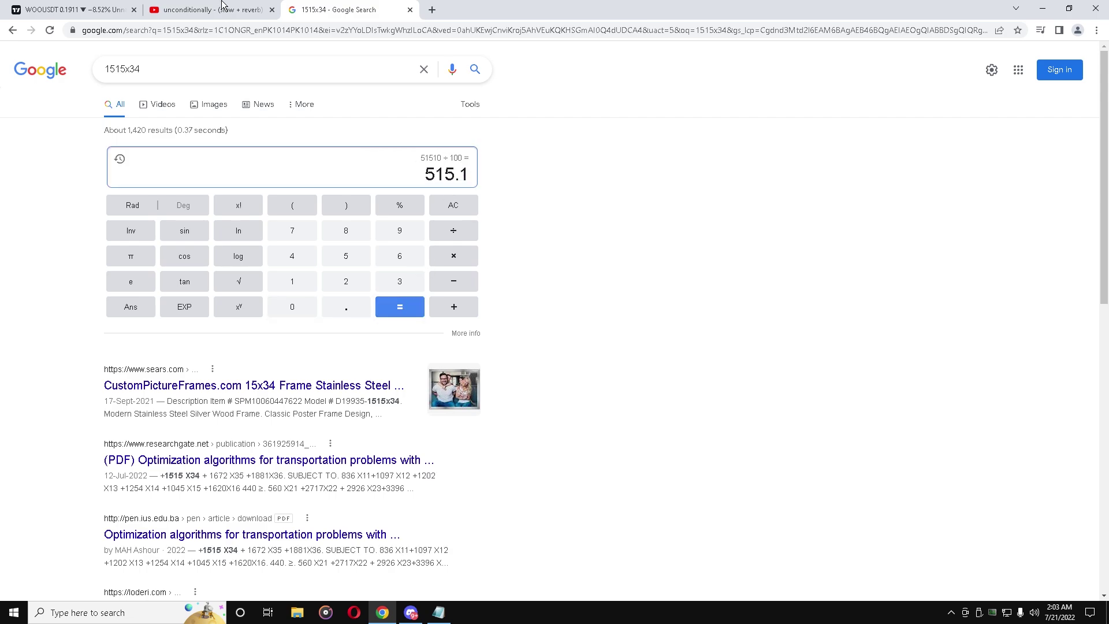
left_click(439, 613)
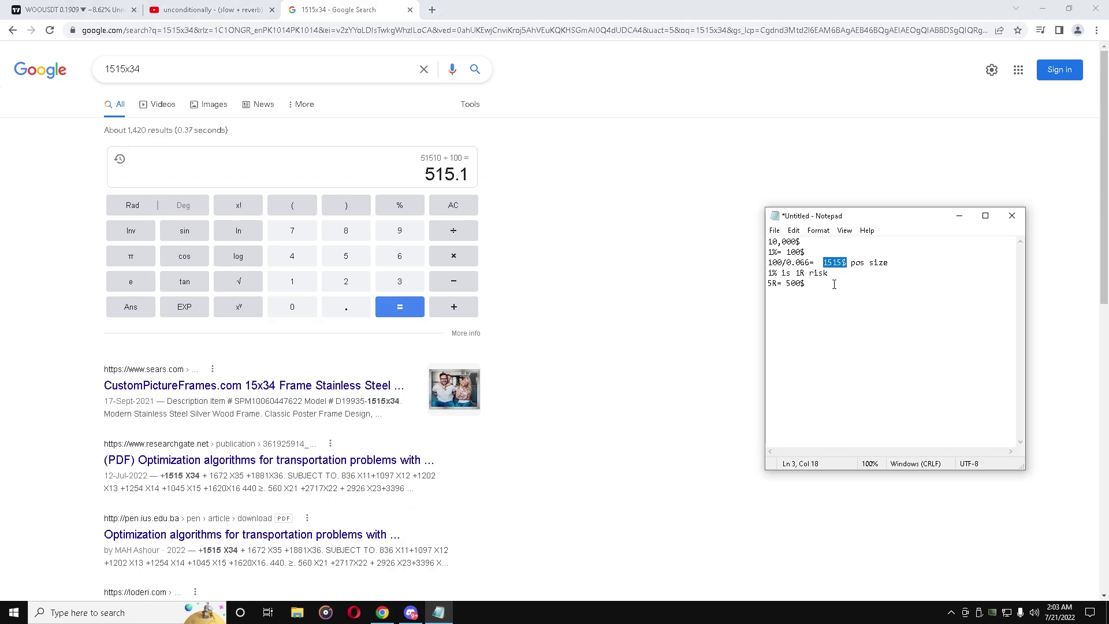
left_click(379, 563)
left_click(77, 5)
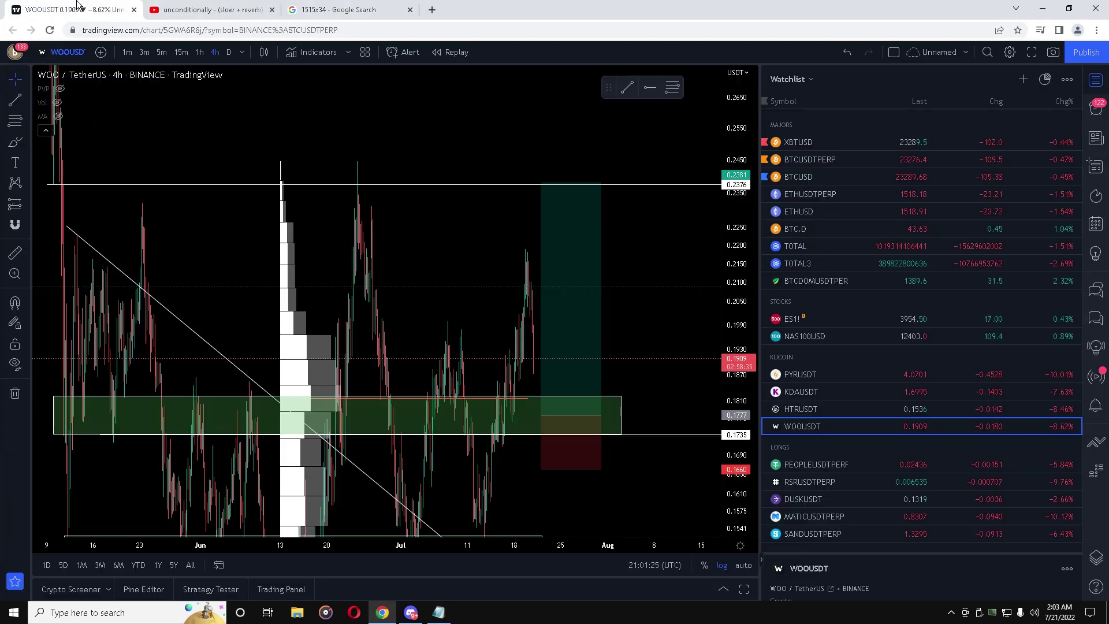
- Zoom in and stretch the price scale to center the 0.182–0.1735 DCA zone and long position
left_click(439, 613)
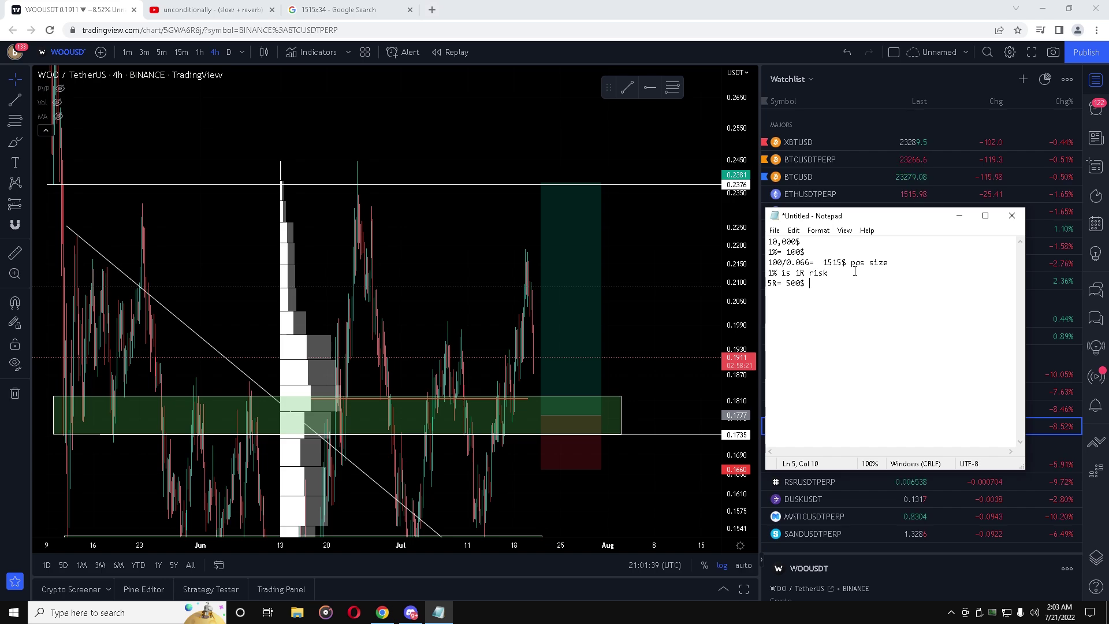
mouse_move(598, 264)
left_click_drag(635, 331, 649, 516)
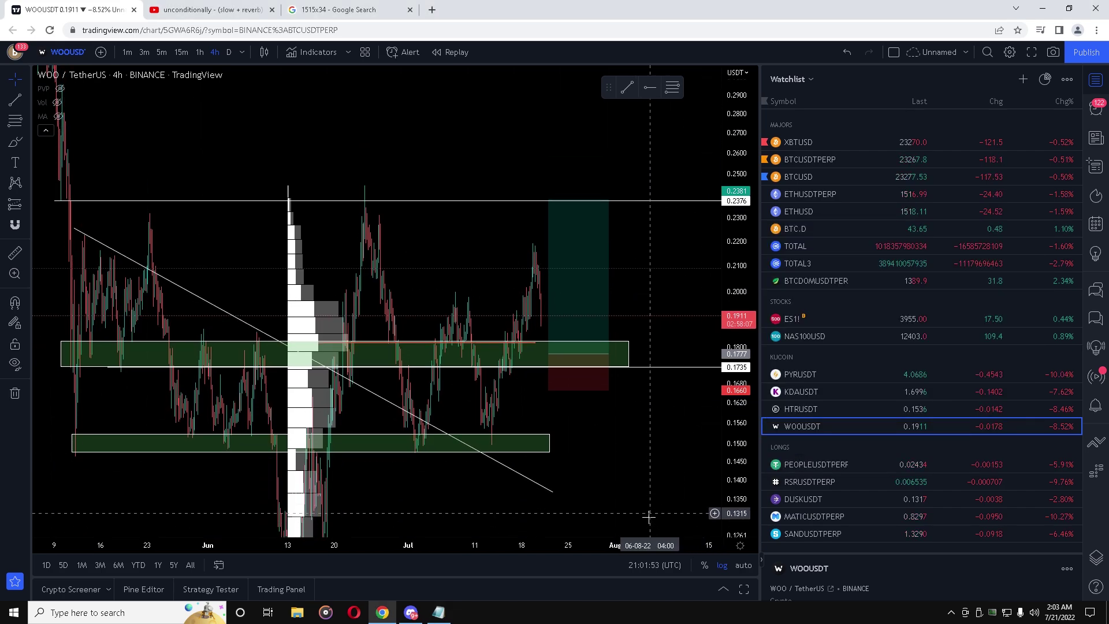
scroll(682, 509, "up", 5)
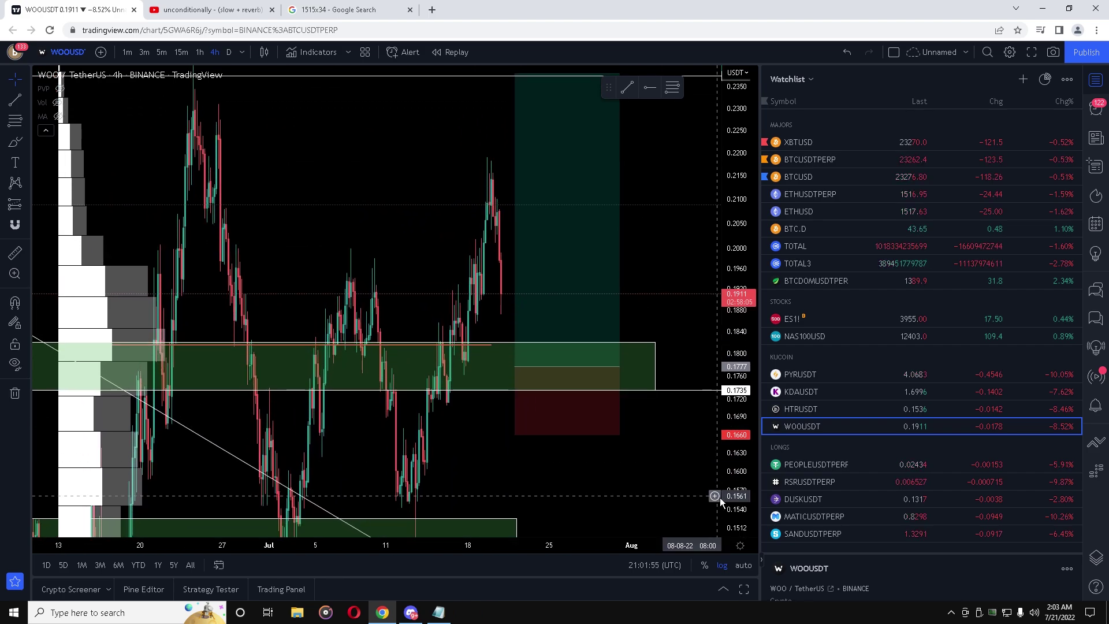
left_click_drag(721, 502, 725, 439)
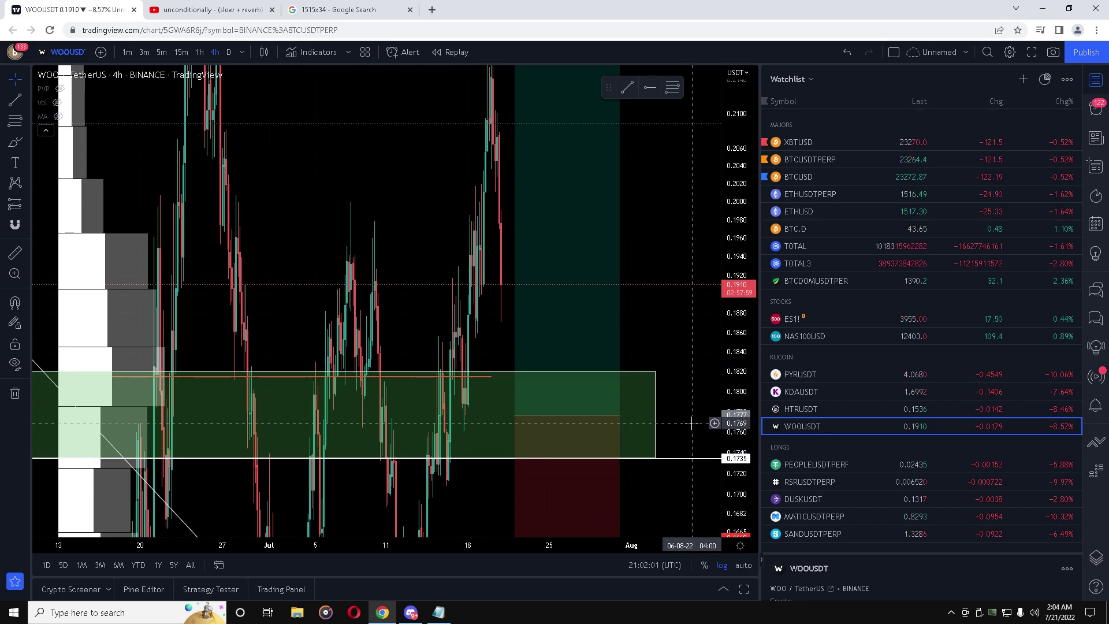
left_click_drag(692, 423, 668, 376)
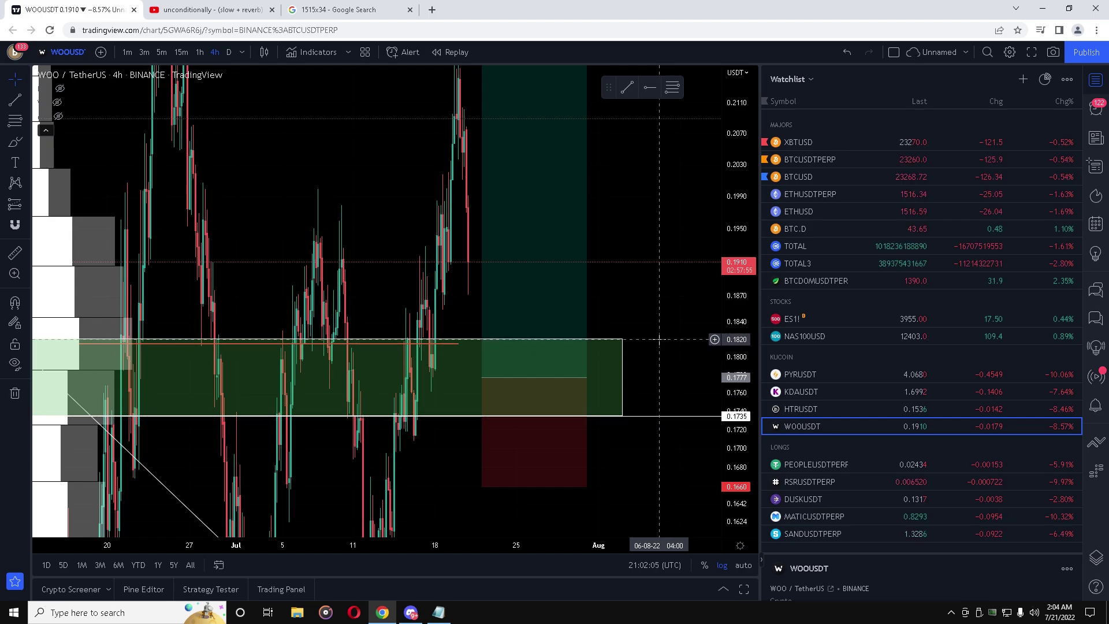
- Move the long entry to 0.1821, then 0.1734, and settle it mid-zone near 0.1776
left_click(483, 379)
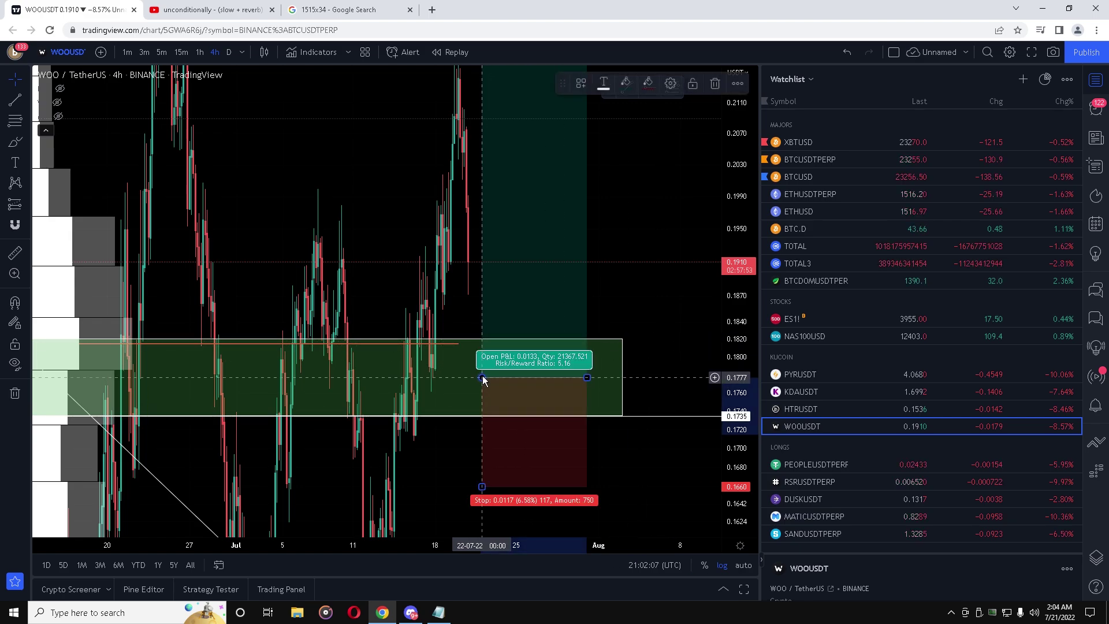
left_click_drag(483, 378, 482, 342)
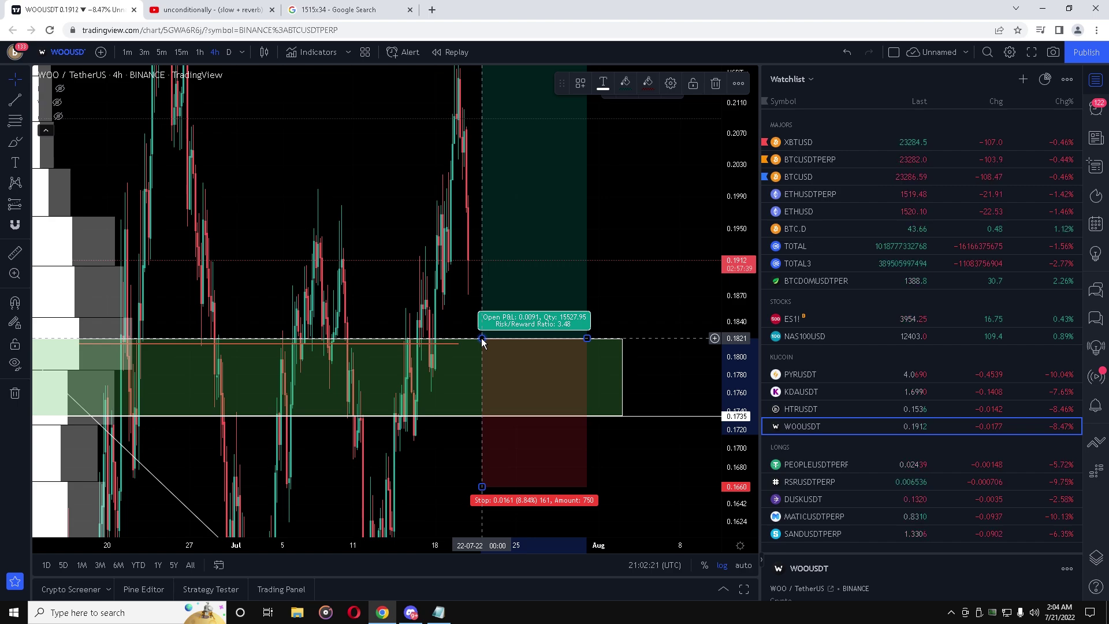
left_click_drag(483, 340, 487, 422)
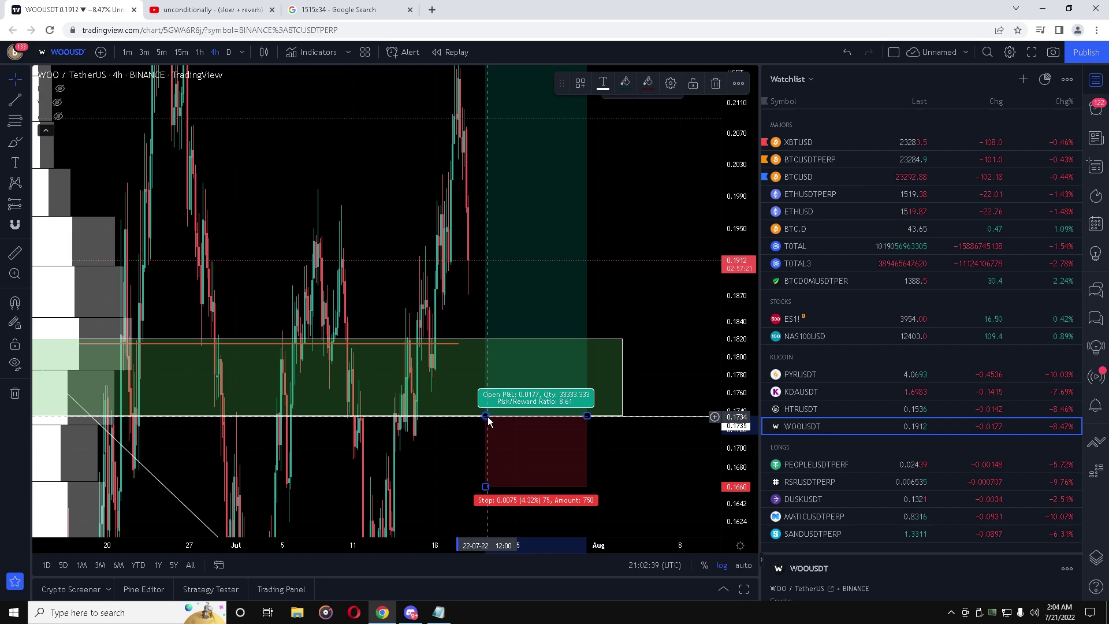
left_click_drag(489, 418, 487, 379)
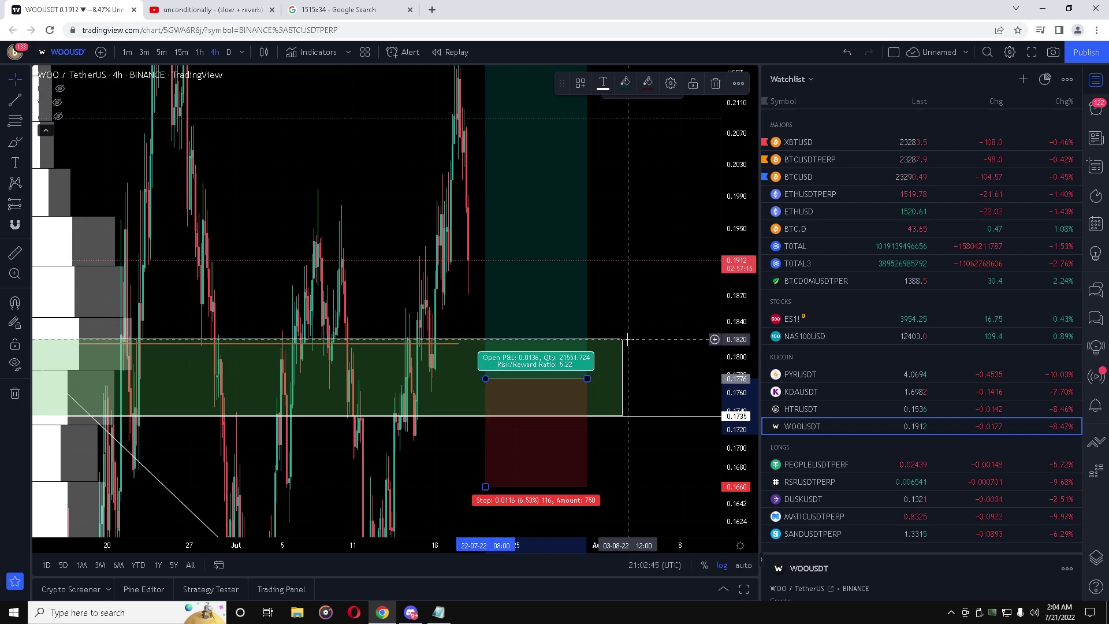
left_click(630, 423)
scroll(630, 423, "down", 5)
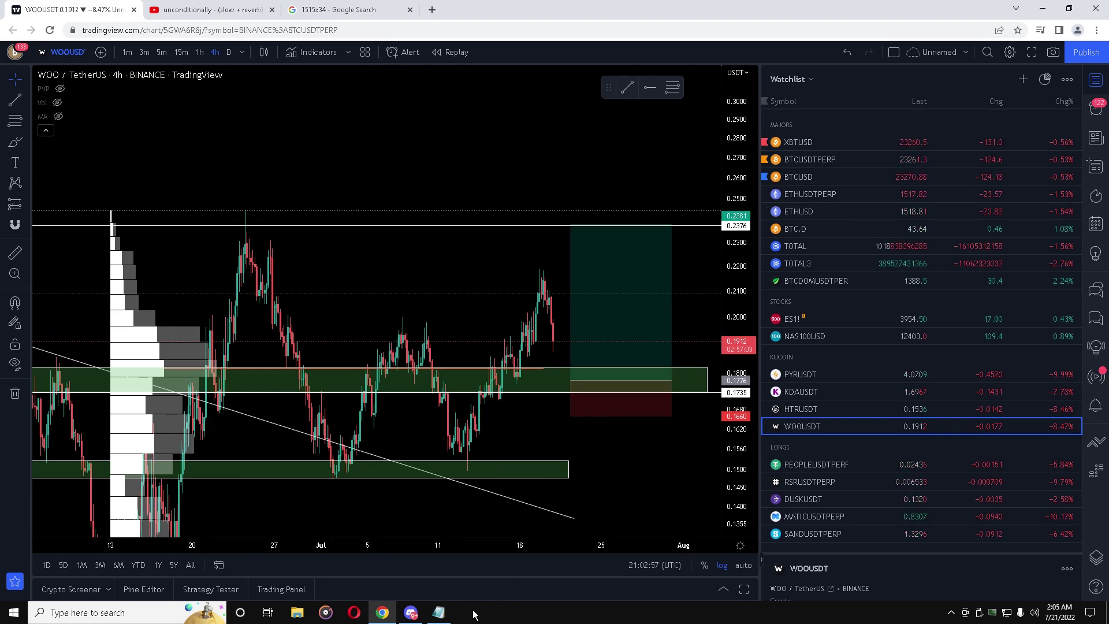
left_click(410, 613)
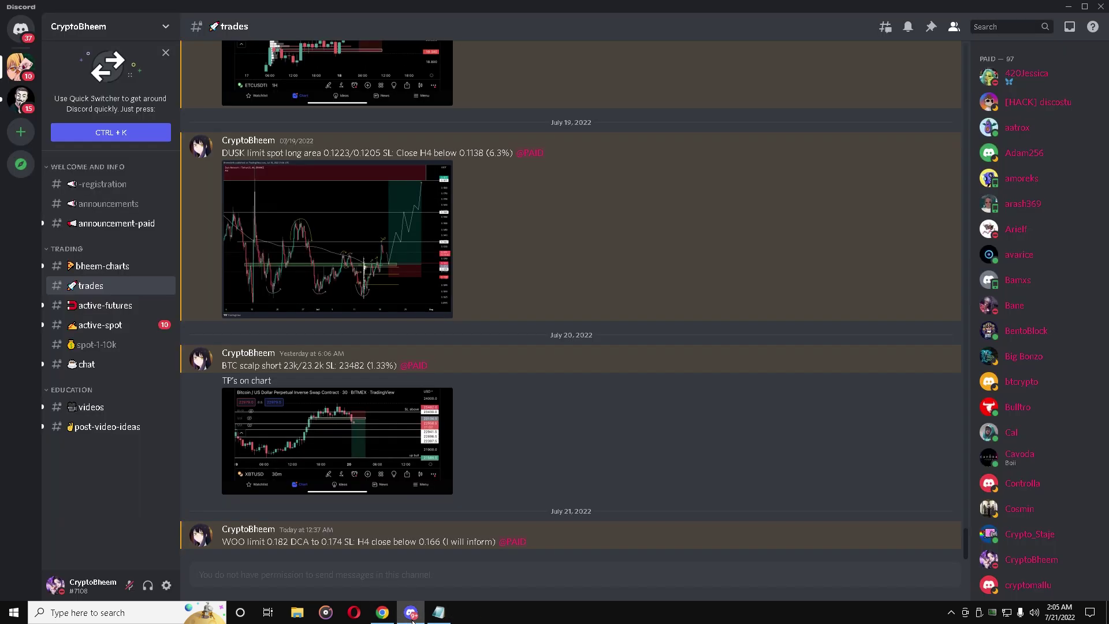
left_click(131, 329)
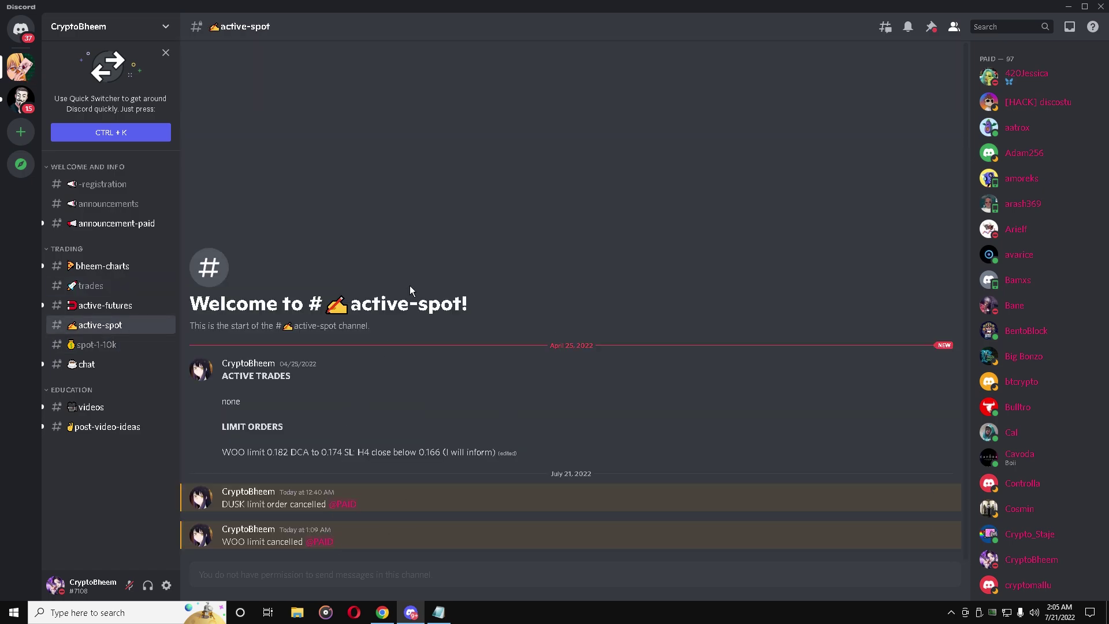
left_click(105, 305)
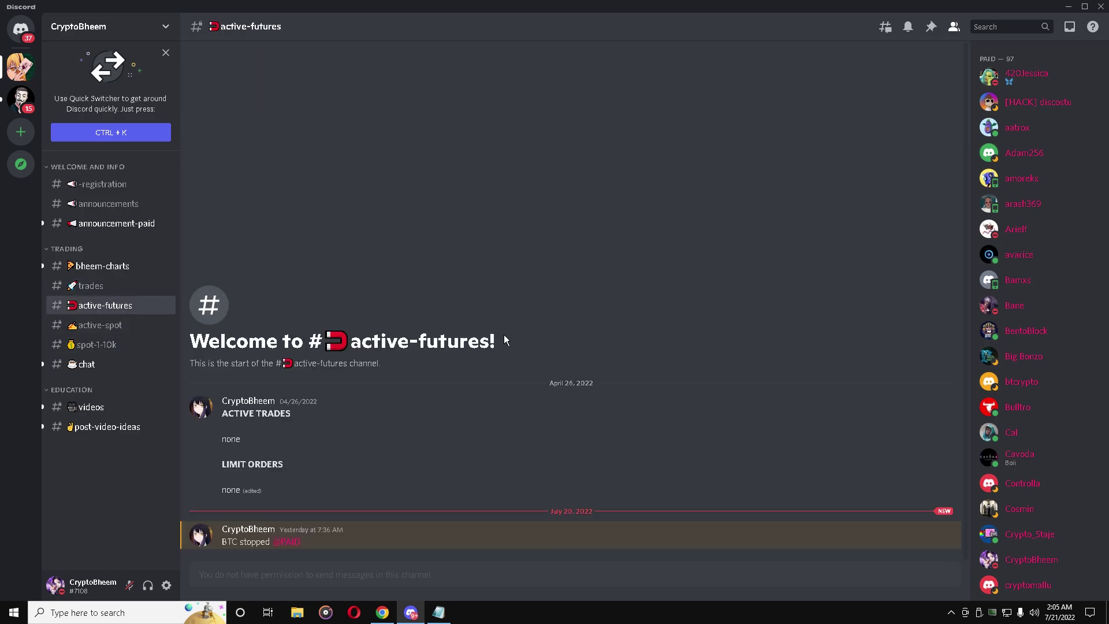
left_click(137, 324)
left_click(137, 308)
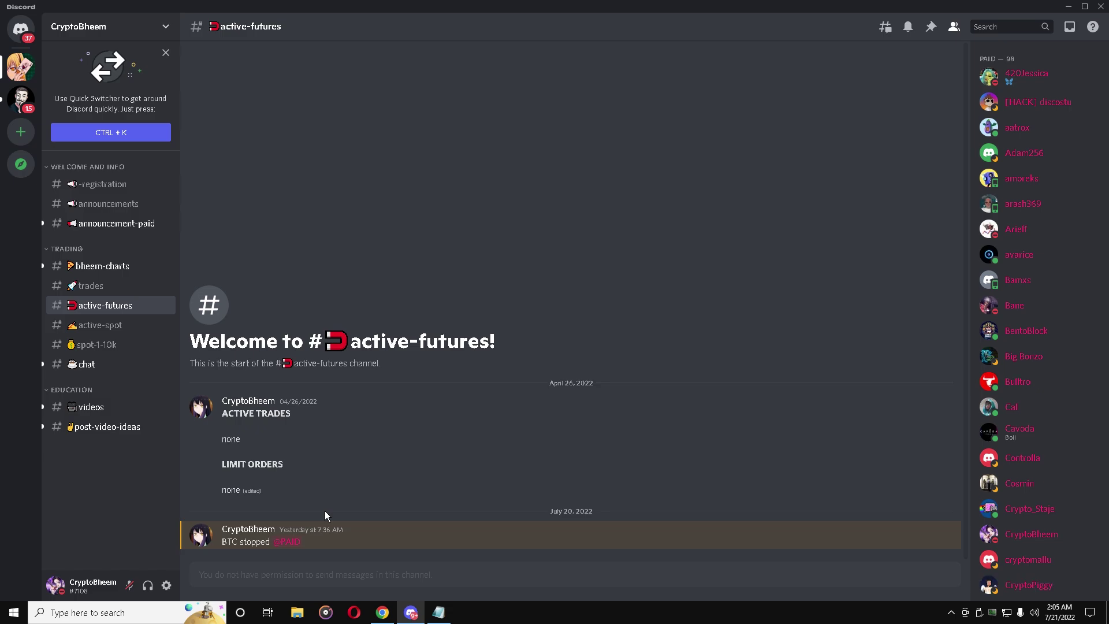
left_click(103, 327)
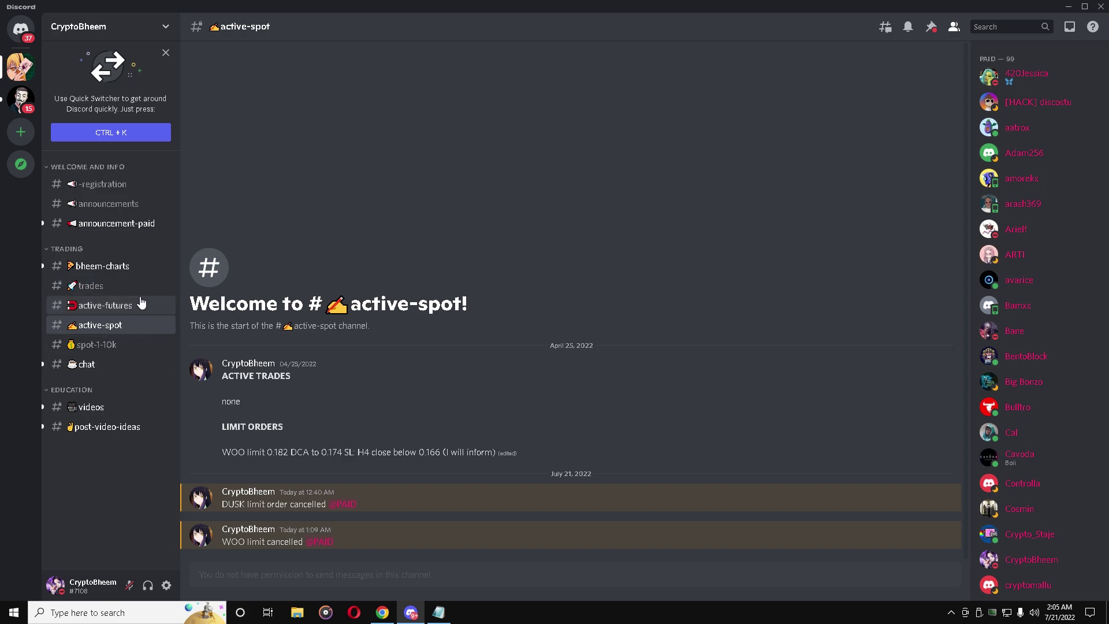
left_click(382, 612)
left_click_drag(651, 457, 599, 404)
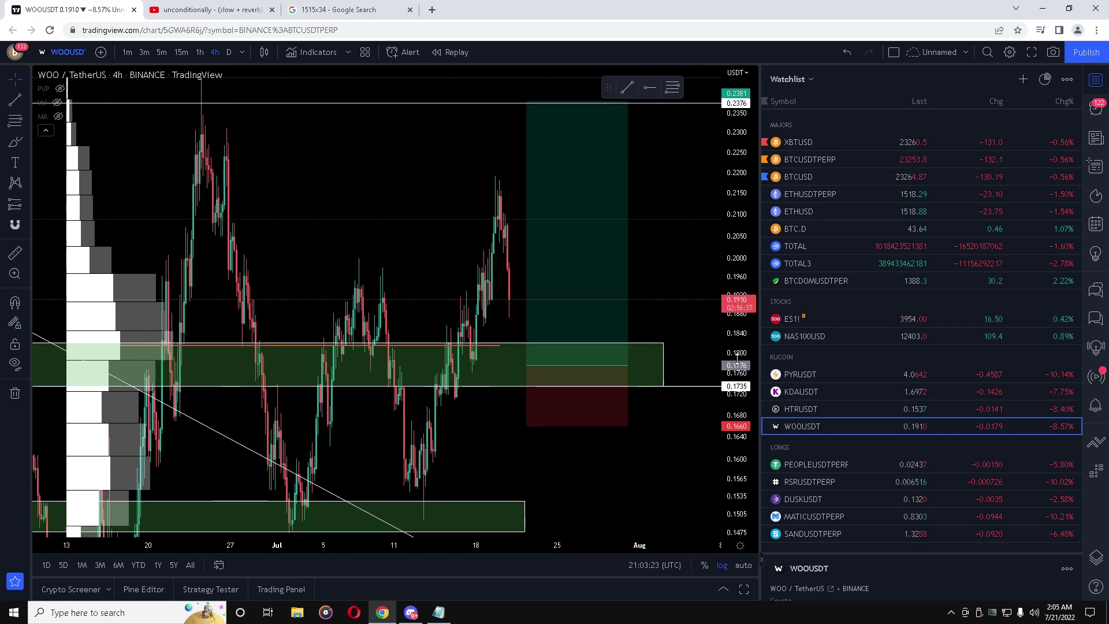
left_click_drag(729, 441, 732, 465)
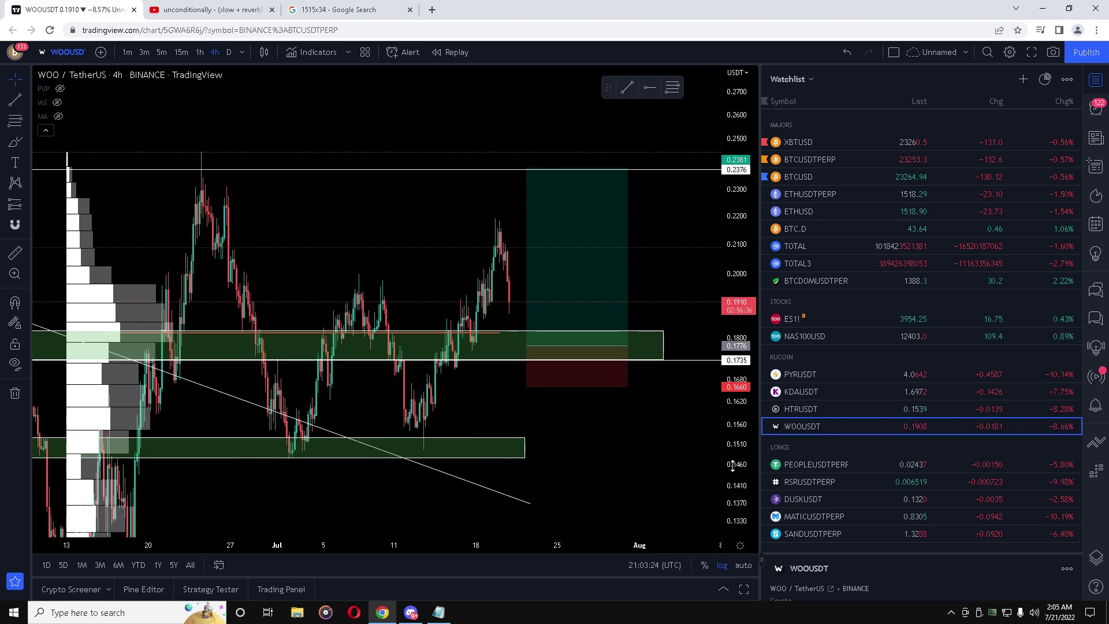
- Add the lines '1Rx5= 5= 500$' and '10R= 1000$' below the risk calculations in Notepad
left_click(438, 613)
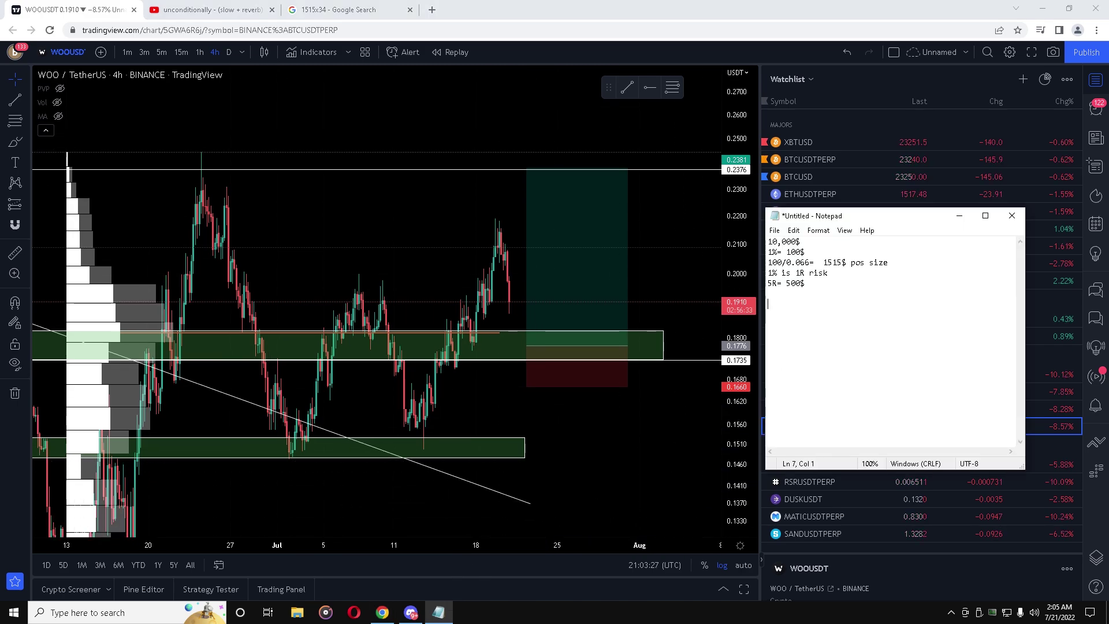
key("Return")
key("Return")
type("1Rx5= ")
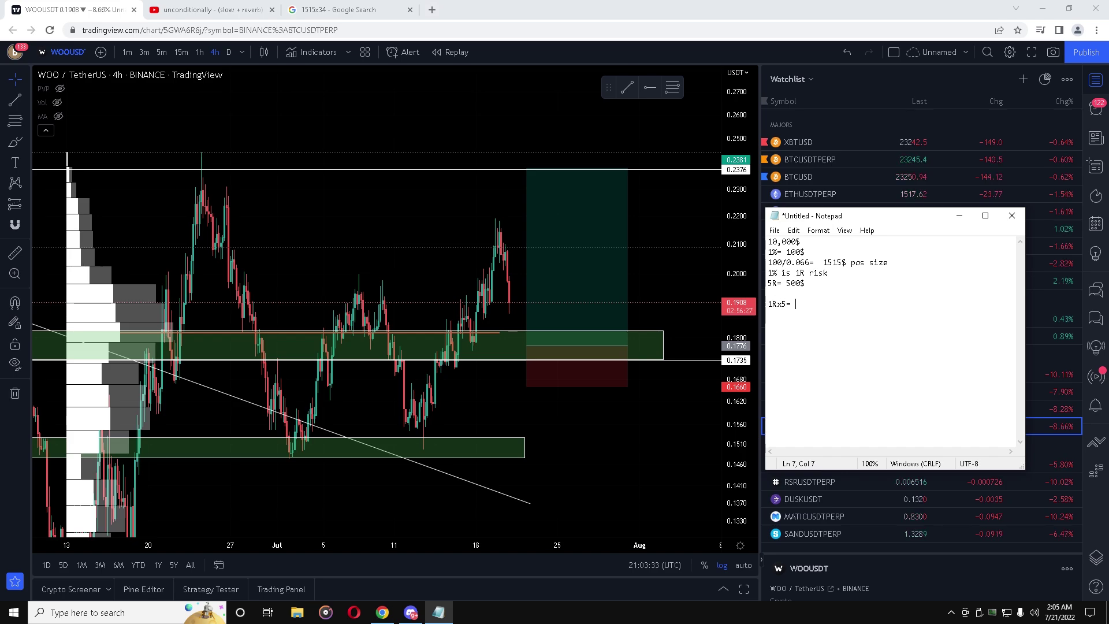
type("5")
key("Return")
type("+")
type("= 500")
type("$")
key("Return")
type("10R")
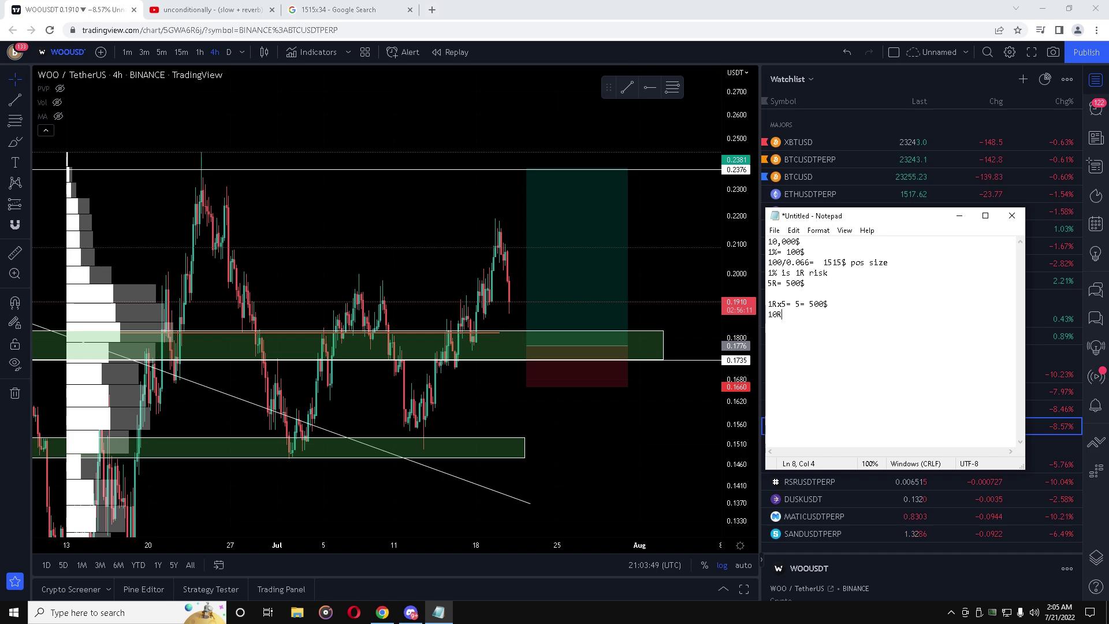
type("+ 1000$")
key("Return")
key("Return")
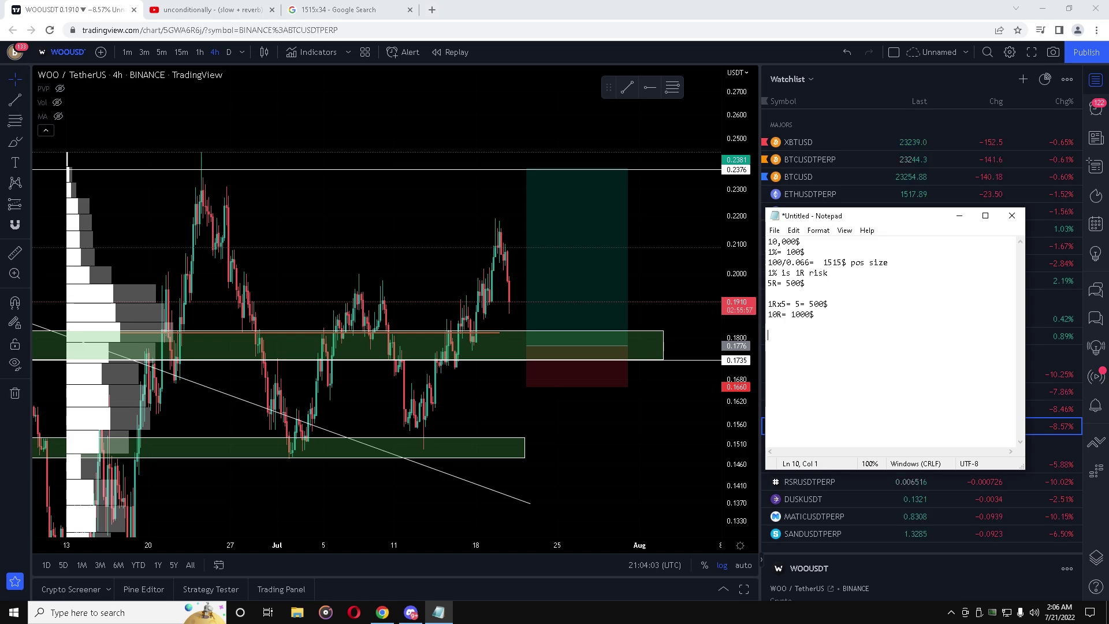
type("10R=10")
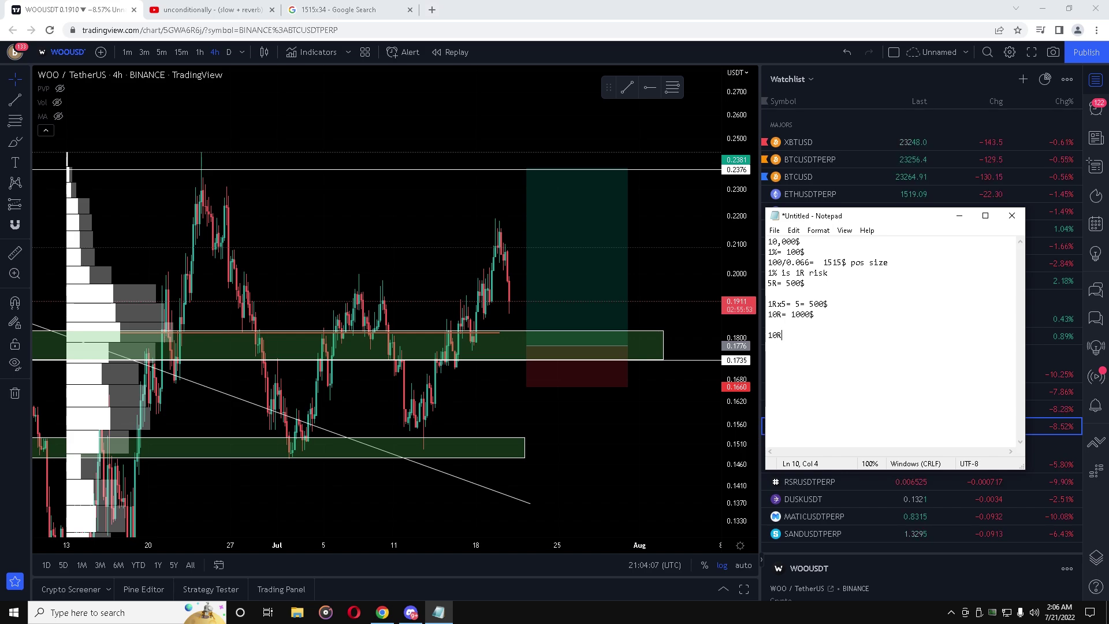
type("00$")
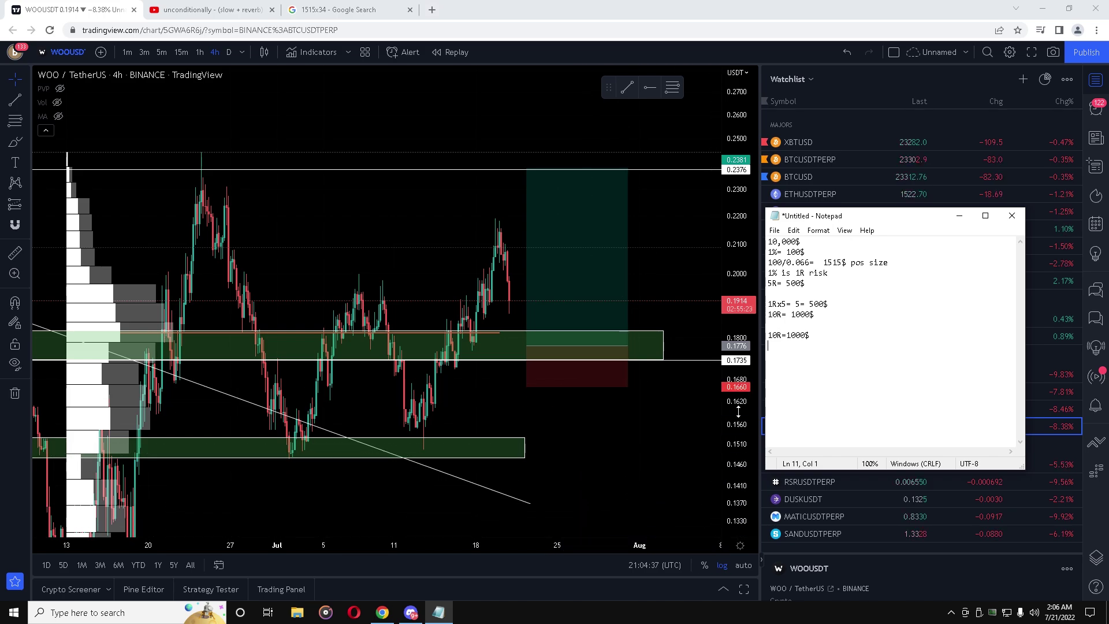
- Erase the duplicate '10R=1000$' line and drag the Notepad window taller and wider
key("BackSpace")
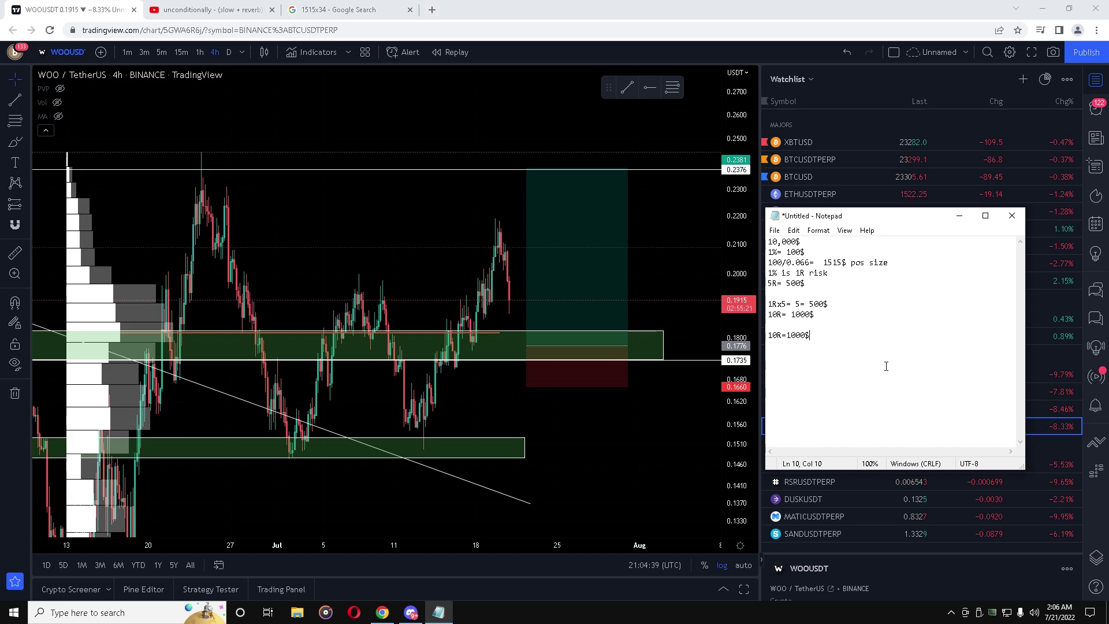
key("BackSpace")
key("BackSpace")
key("BackSpace")
key("BackSpace")
key("BackSpace")
key("BackSpace")
key("BackSpace")
key("BackSpace")
key("BackSpace")
key("BackSpace")
key("BackSpace")
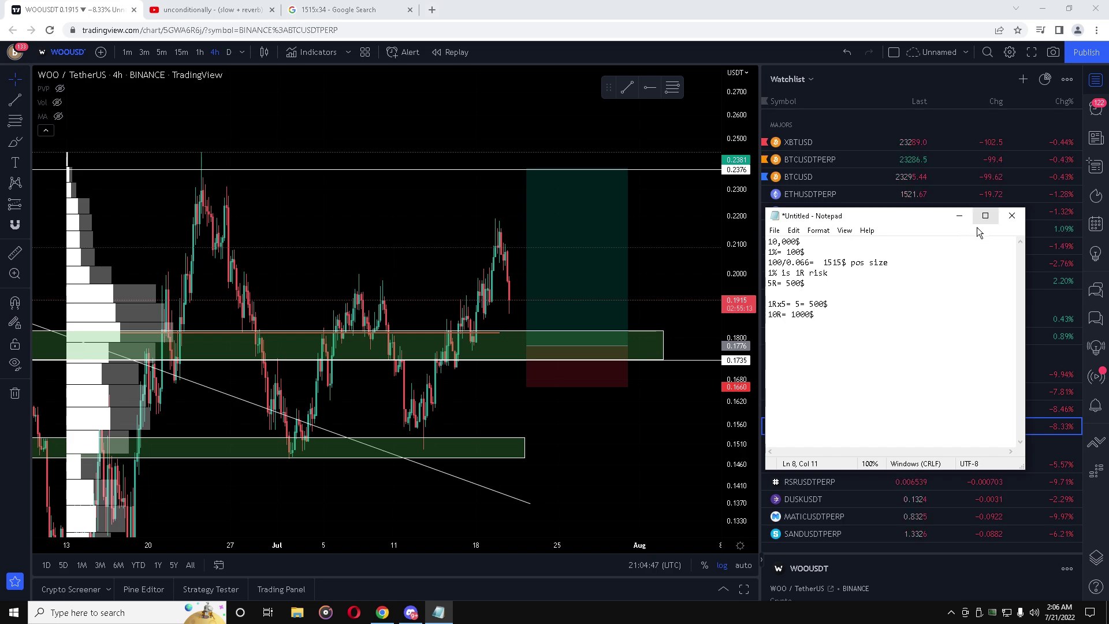
left_click_drag(929, 210, 929, 166)
left_click_drag(767, 337, 695, 338)
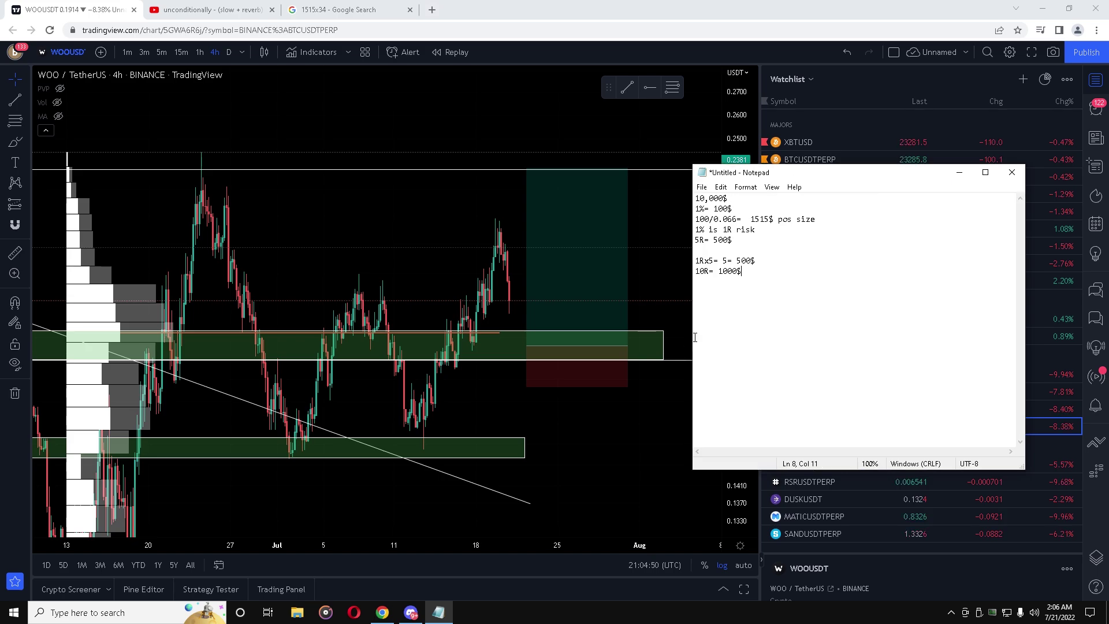
- View the risk tolerance image post in Discord's #bheem-charts, then return to the TradingView chart
left_click(411, 613)
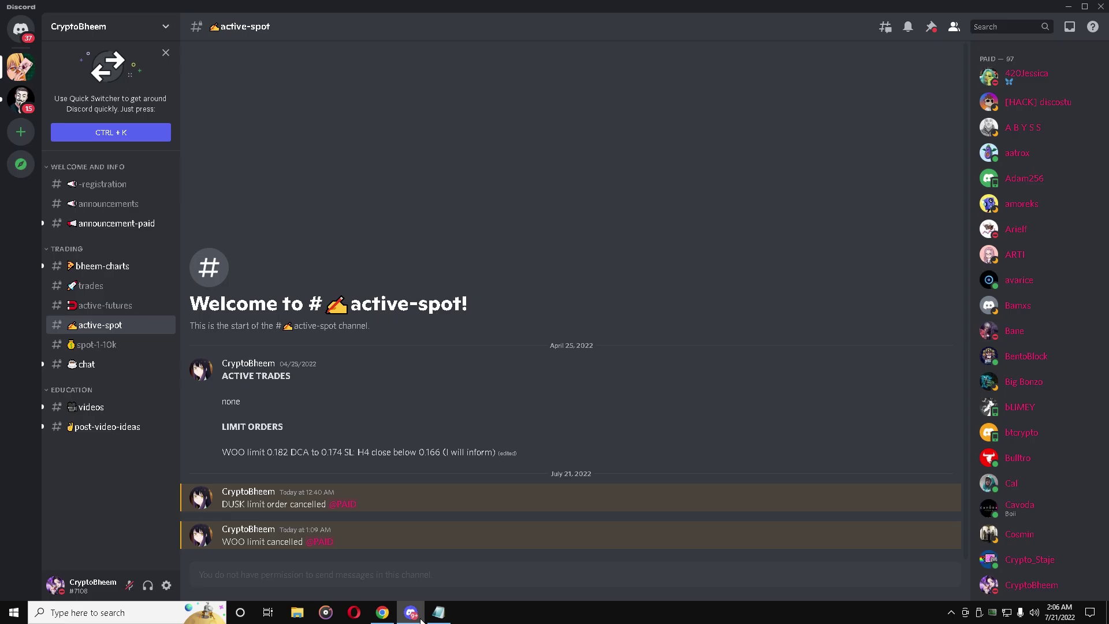
key("alt+shift+Up")
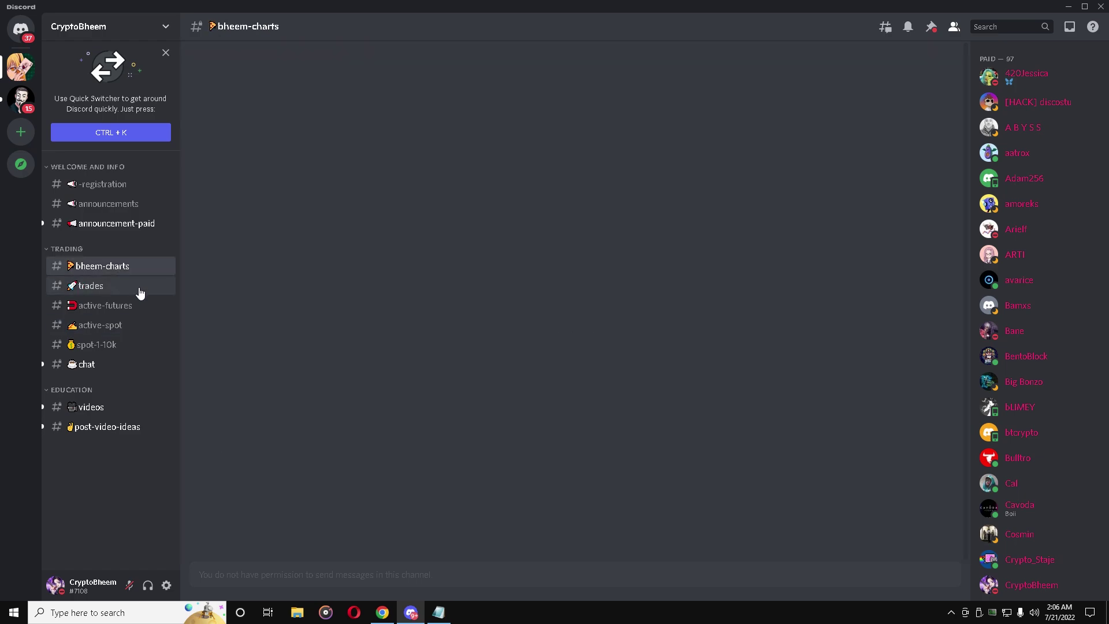
scroll(421, 419, "down", 10)
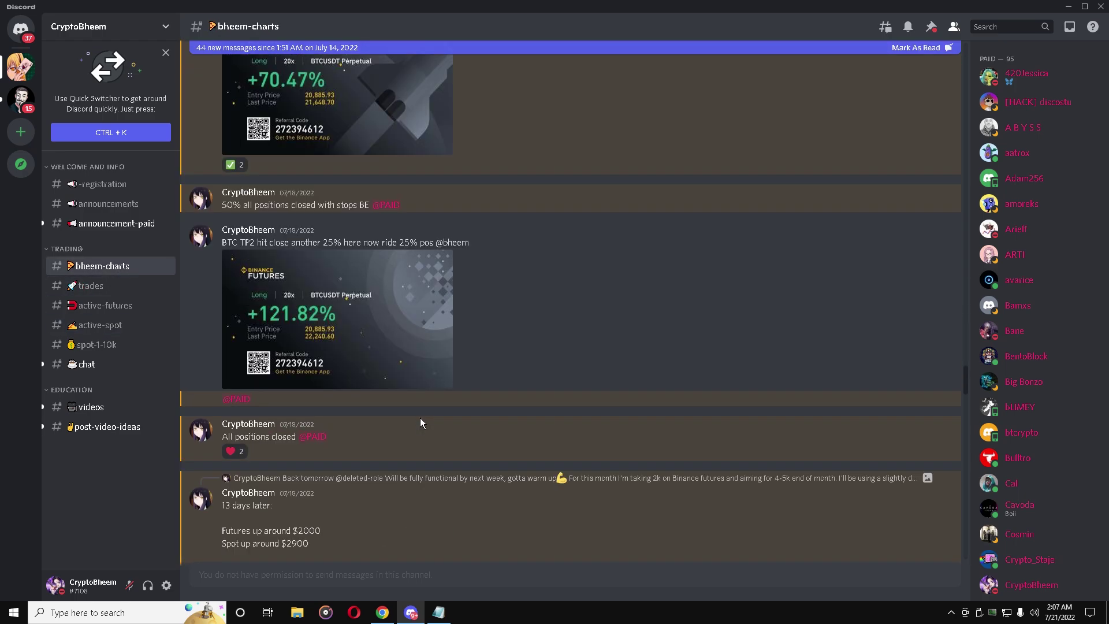
scroll(421, 419, "up", 4)
scroll(420, 418, "down", 15)
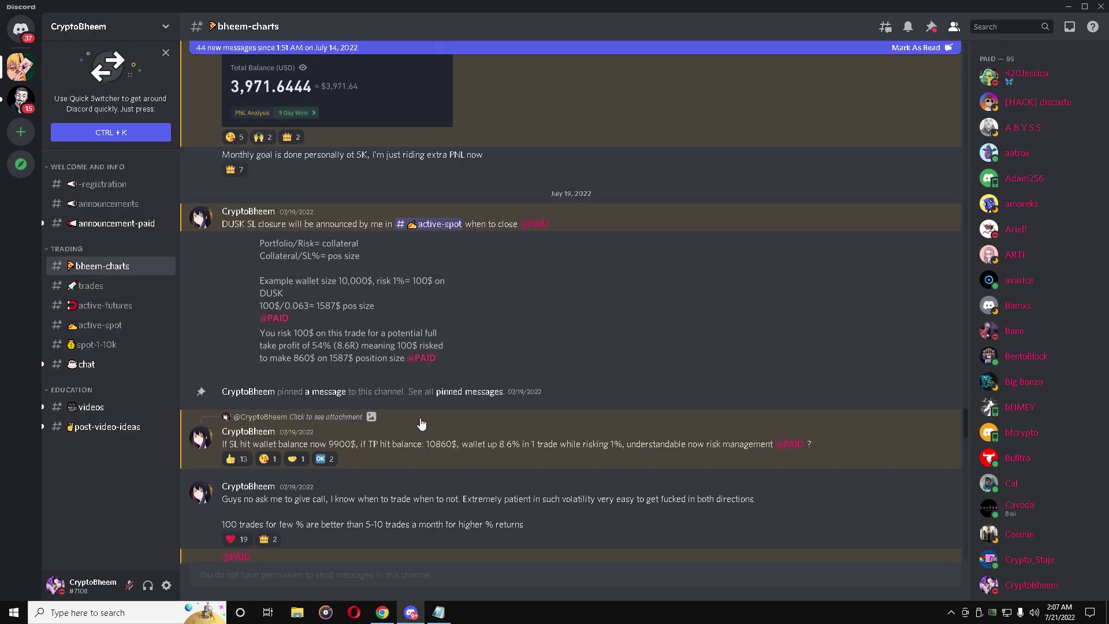
scroll(371, 373, "down", 8)
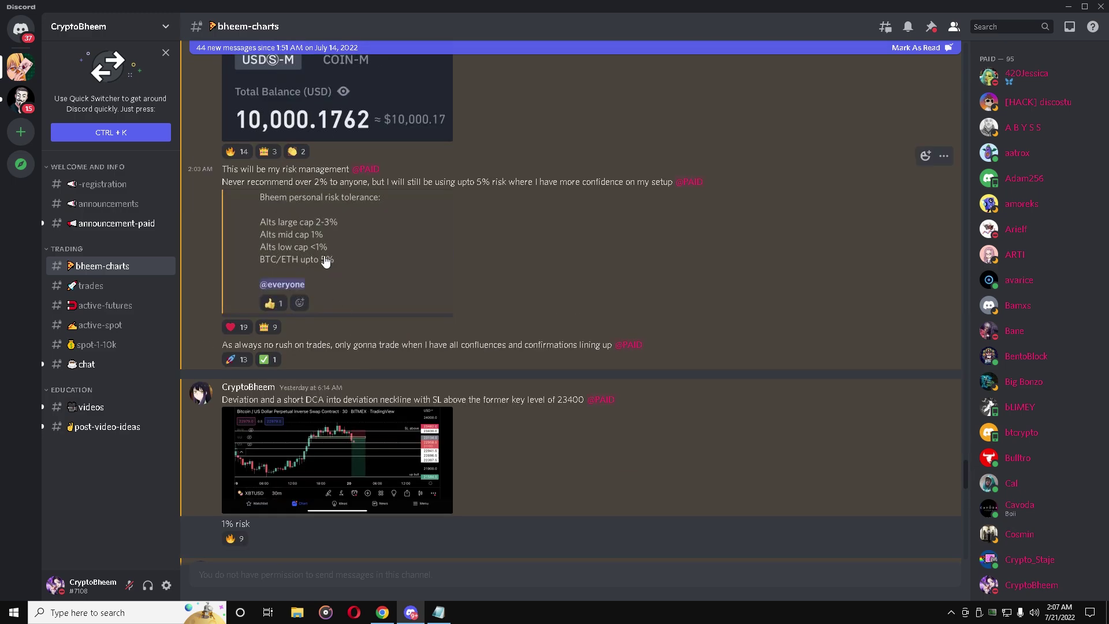
left_click(315, 227)
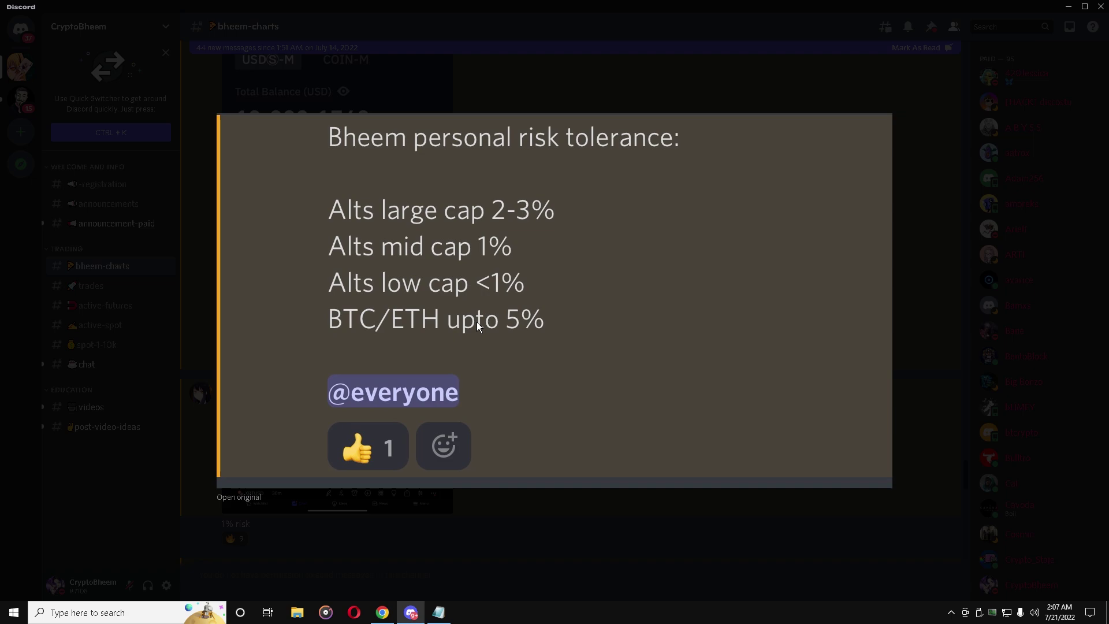
left_click(383, 613)
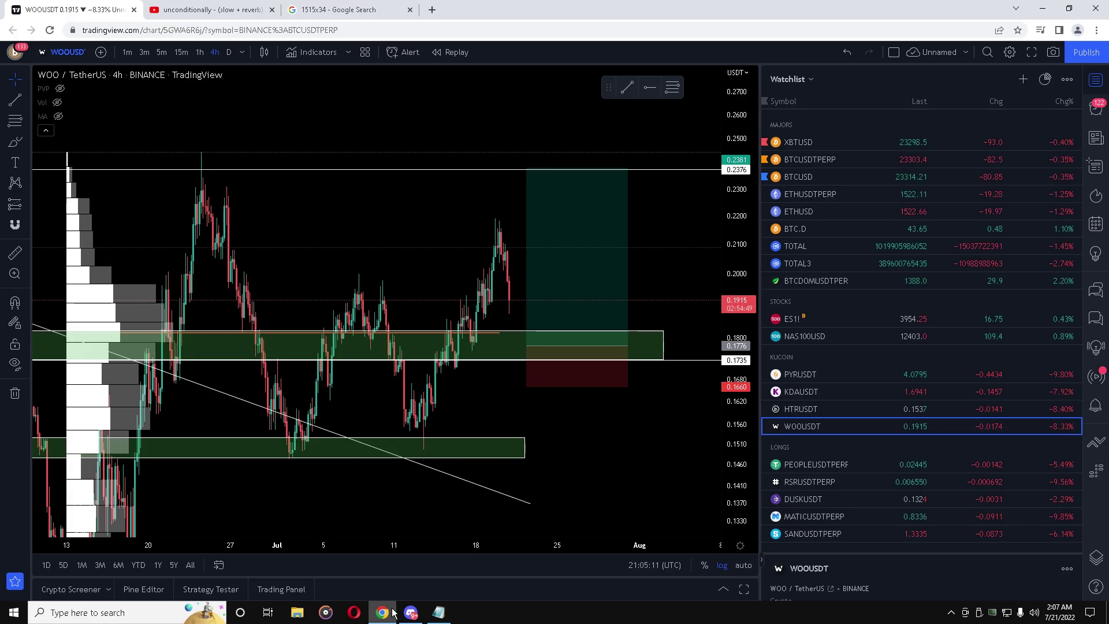
left_click(449, 613)
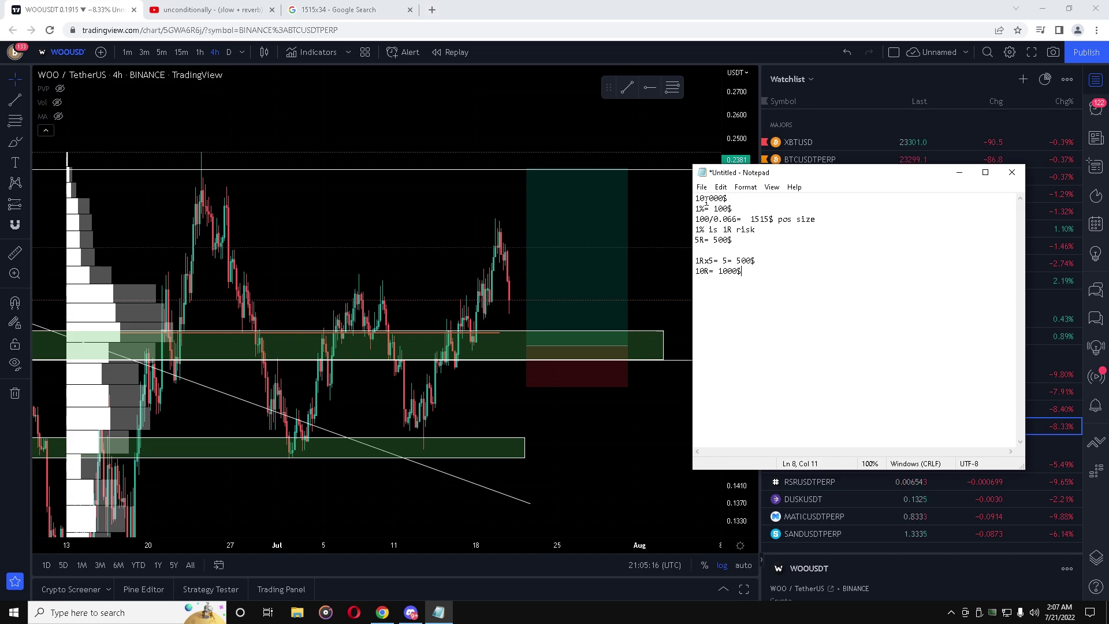
left_click(737, 209)
- Zoom out to May–July and extend the lower green zone around 0.15 right to match the upper zone
left_click(959, 172)
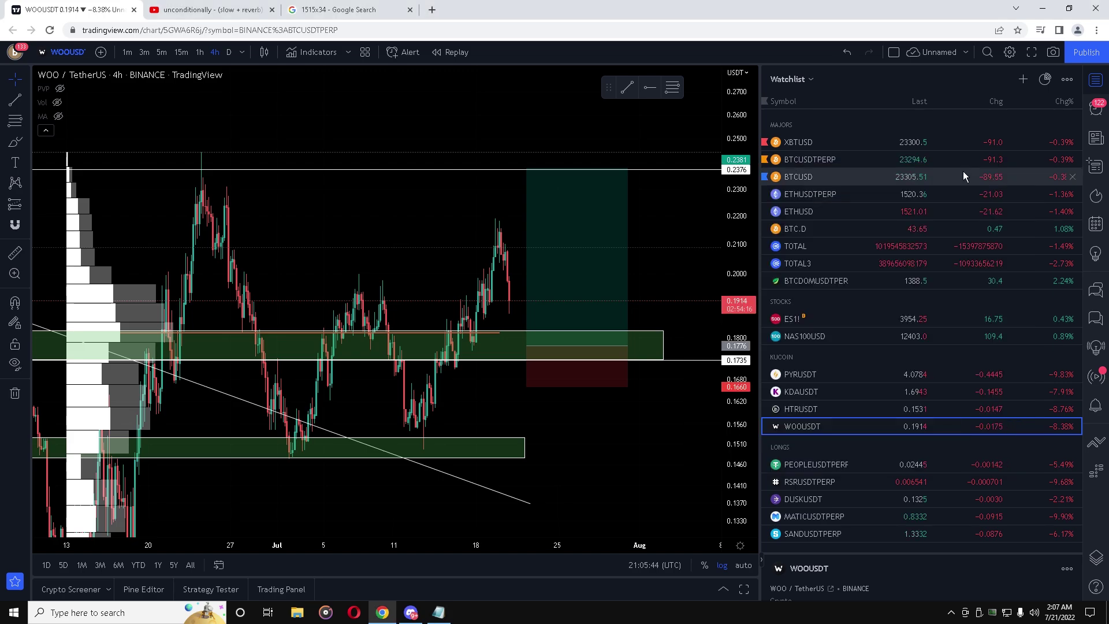
scroll(653, 475, "down", 3)
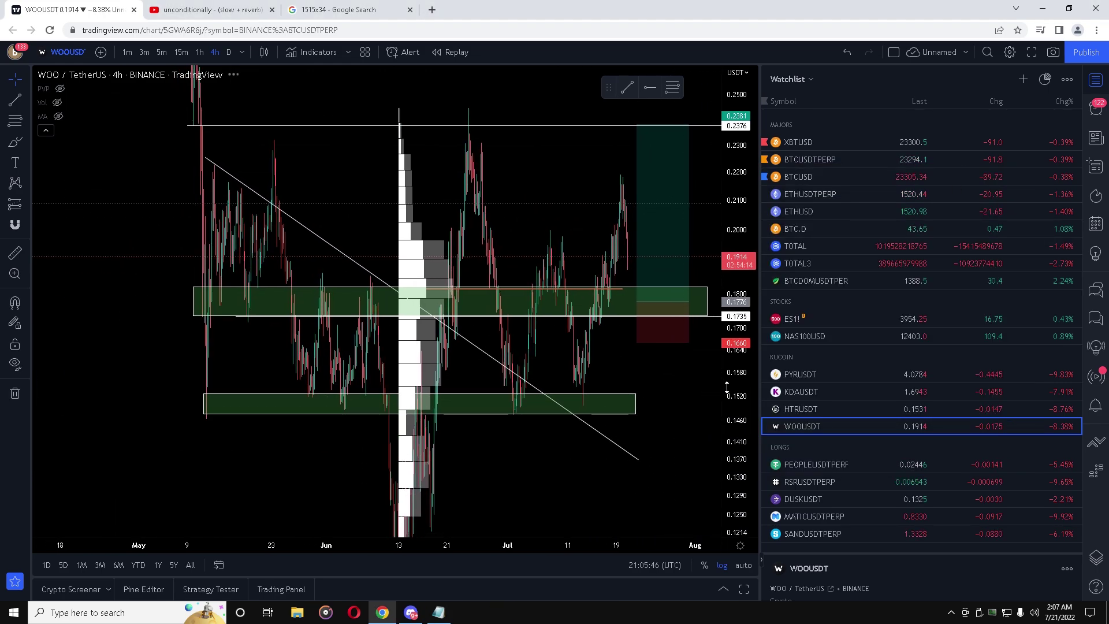
left_click(619, 422)
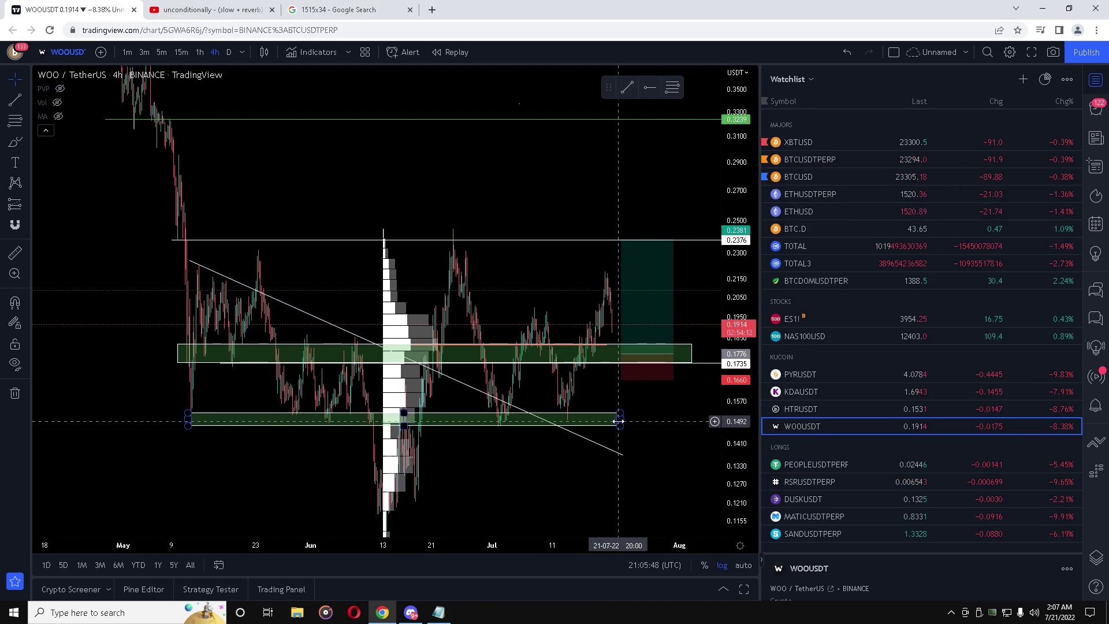
left_click_drag(619, 422, 670, 432)
scroll(670, 432, "up", 2)
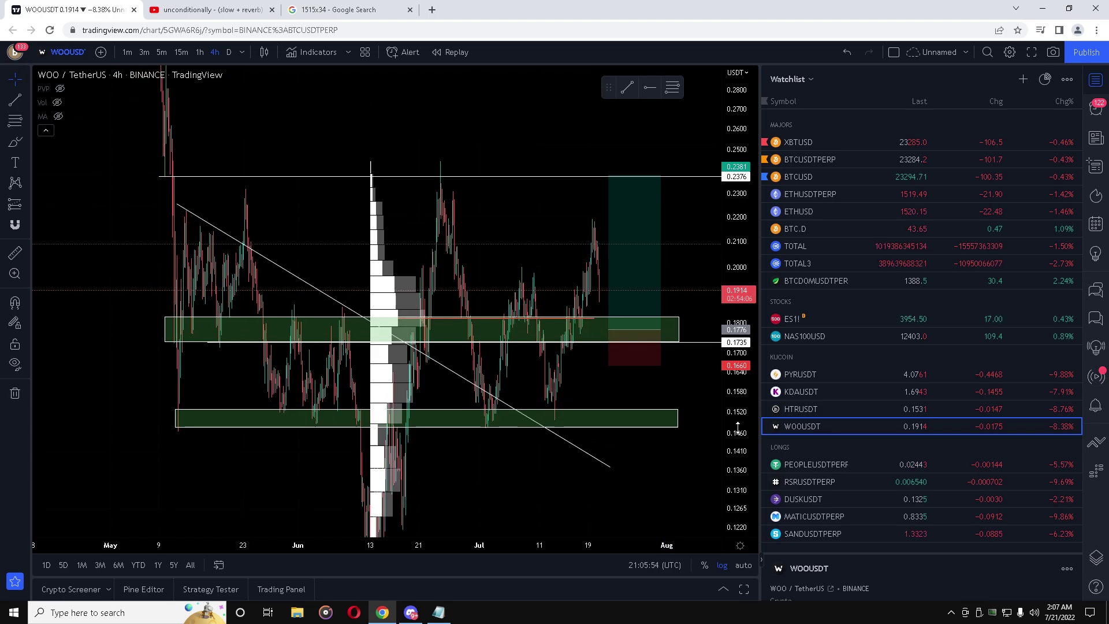
left_click(679, 421)
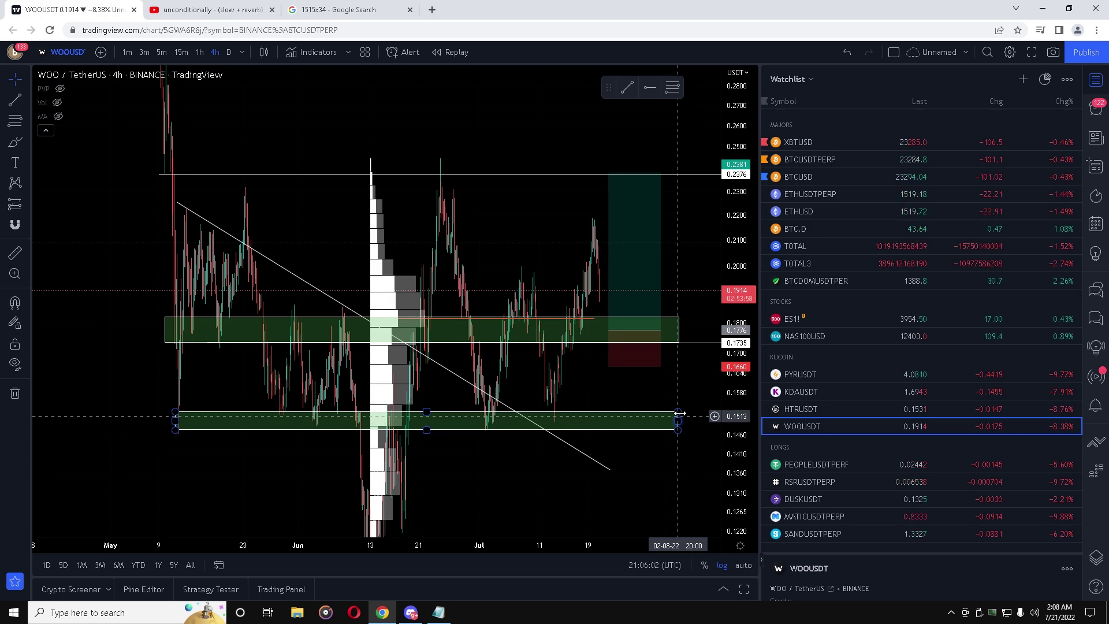
left_click(732, 427)
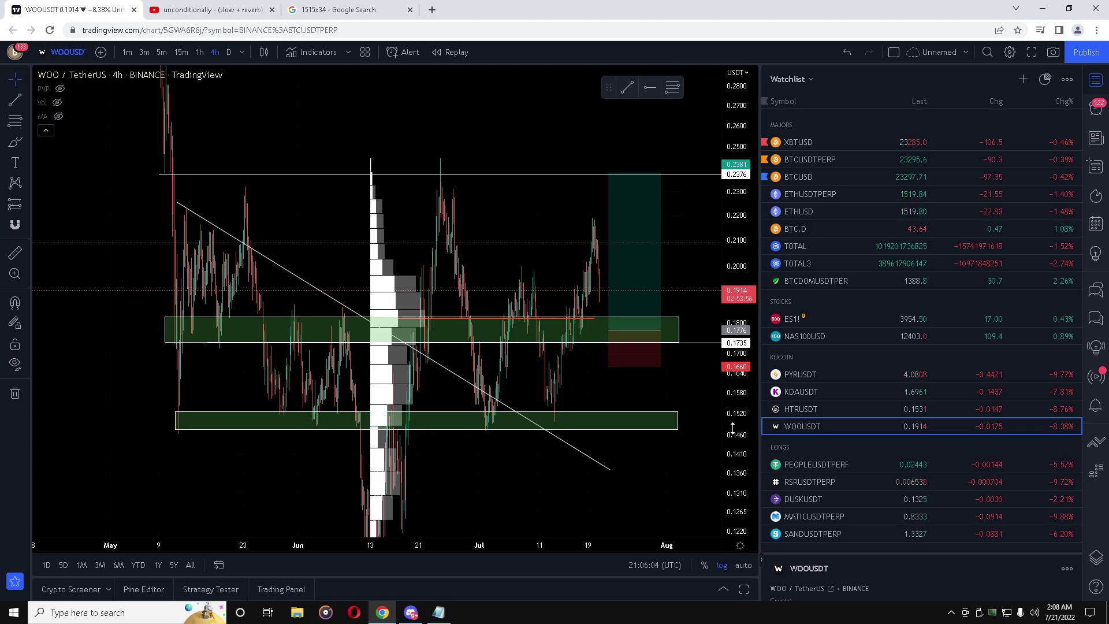